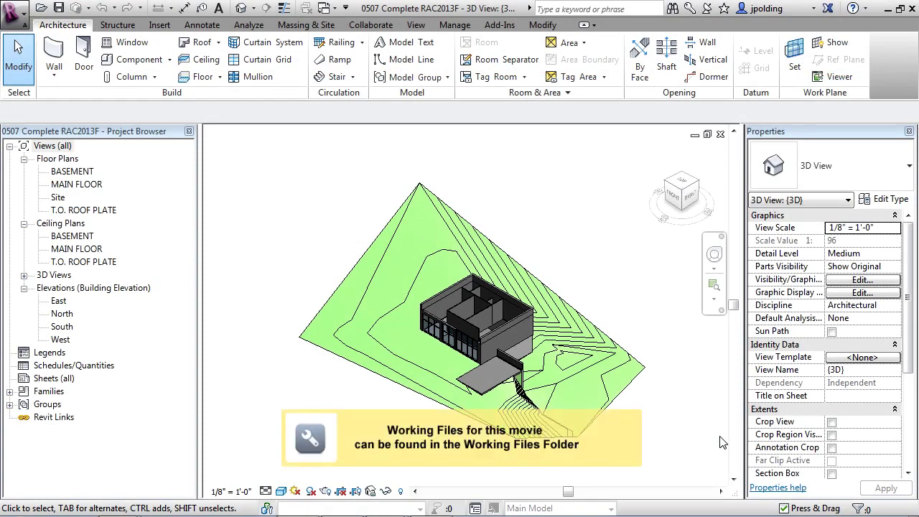
- Set the base offset of the four-bay storefront curtain wall to 8" above MAIN FLOOR
{"action": "scroll", "coordinate": [409, 371], "scroll_direction": "up", "scroll_amount": 5}
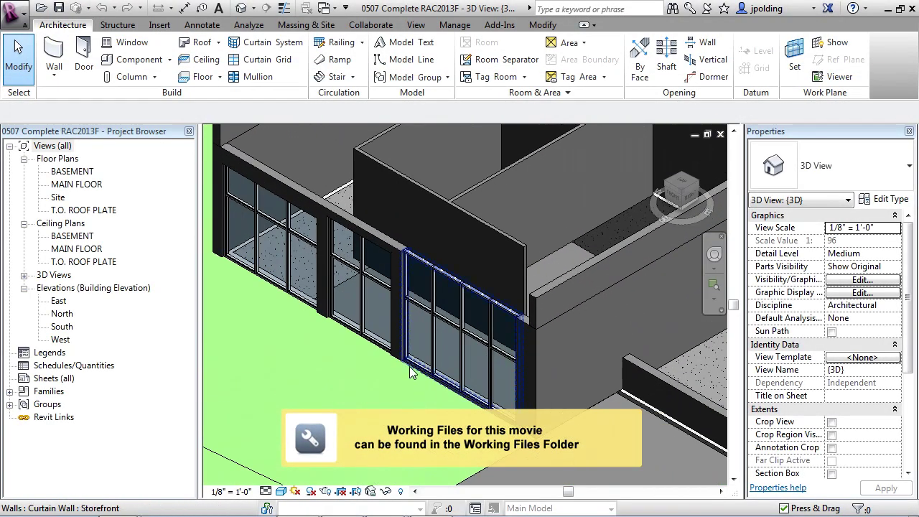
{"action": "scroll", "coordinate": [409, 371], "scroll_direction": "up", "scroll_amount": 1}
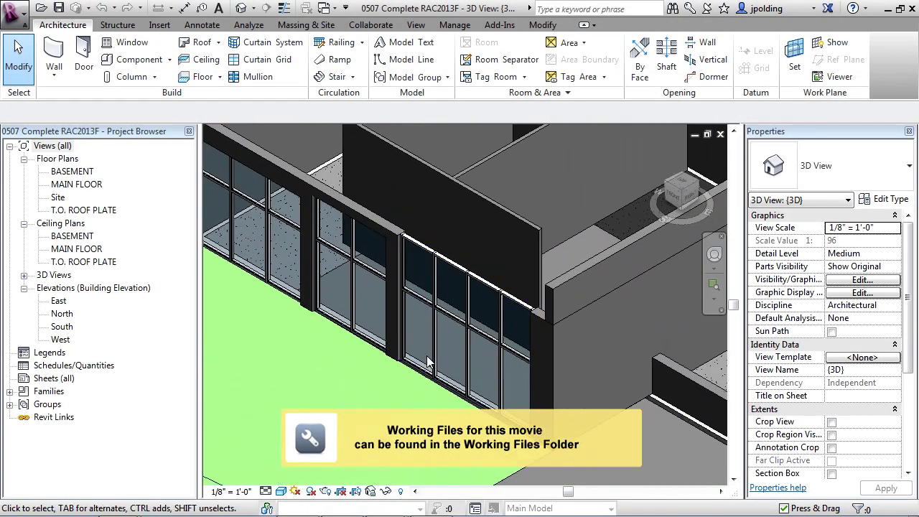
{"action": "key", "text": "Tab"}
{"action": "left_click", "coordinate": [414, 245]}
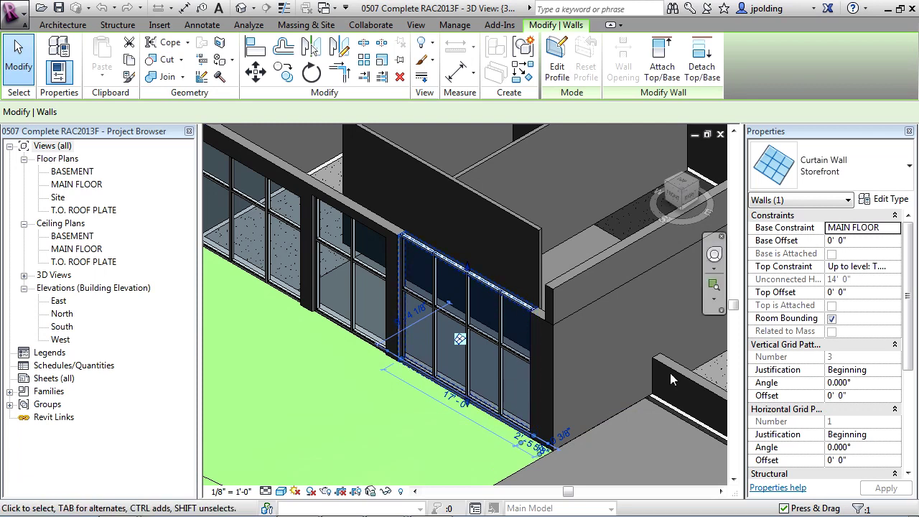
{"action": "left_click", "coordinate": [859, 292]}
{"action": "left_click", "coordinate": [860, 241]}
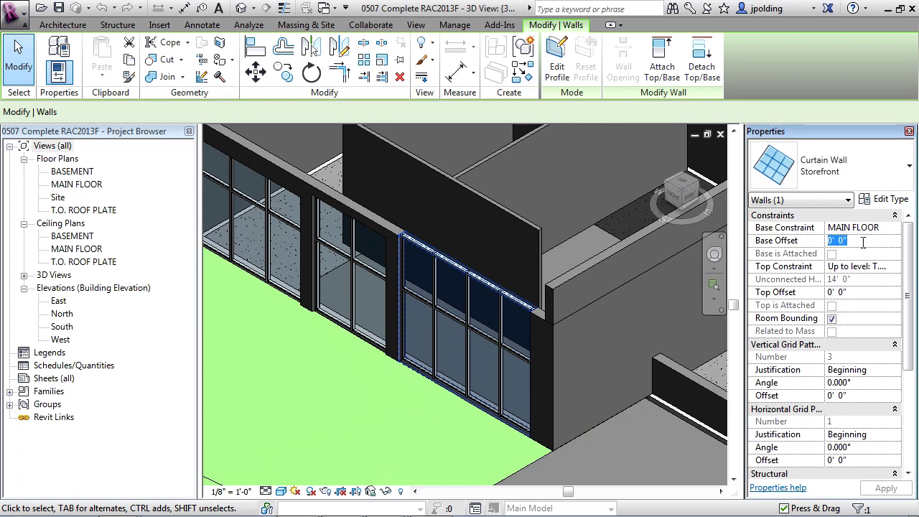
{"action": "type", "text": "8\""}
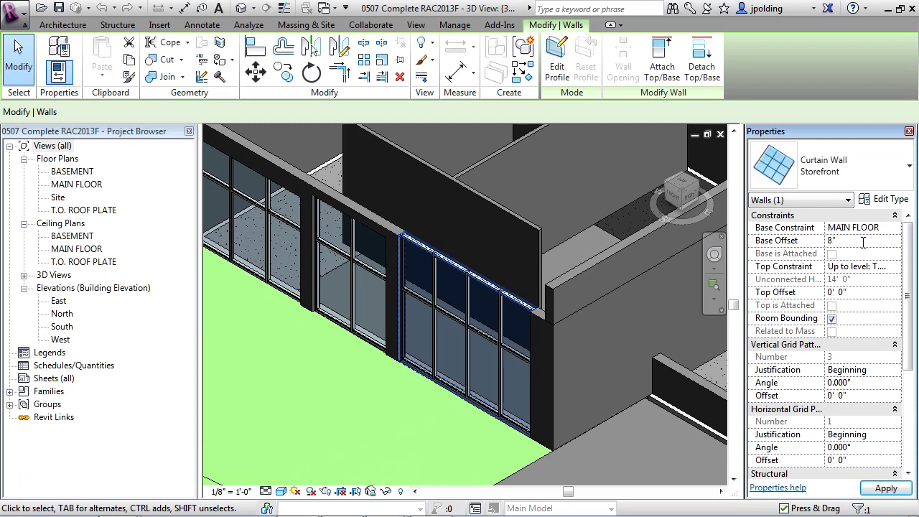
{"action": "key", "text": "Return"}
{"action": "scroll", "coordinate": [402, 388], "scroll_direction": "up", "scroll_amount": 4}
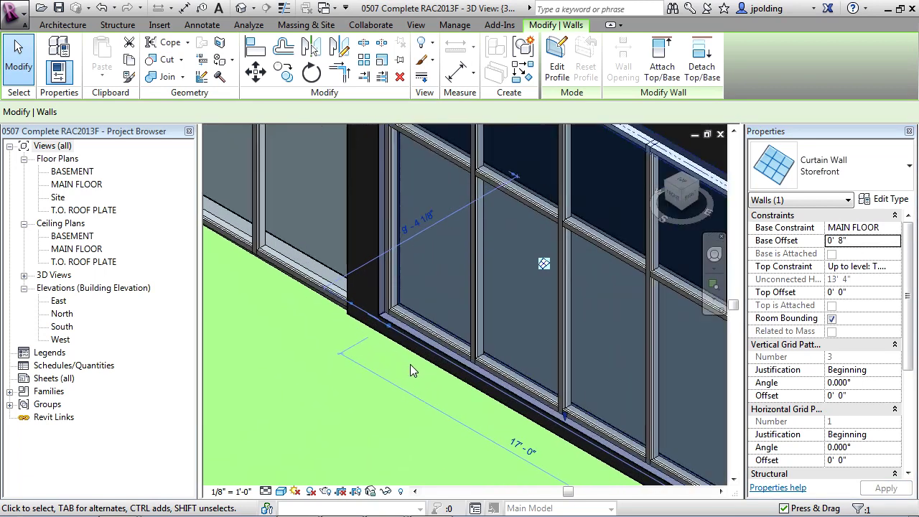
{"action": "left_click", "coordinate": [561, 418]}
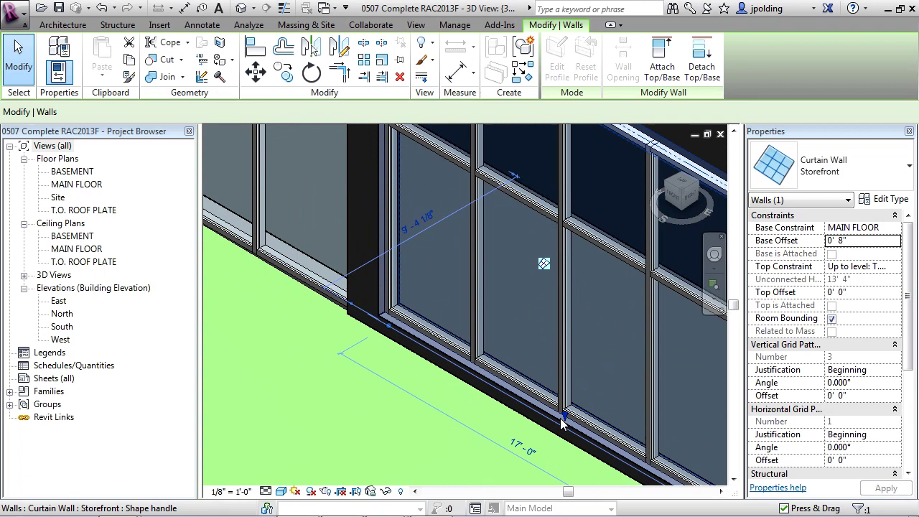
{"action": "scroll", "coordinate": [562, 422], "scroll_direction": "down", "scroll_amount": 5}
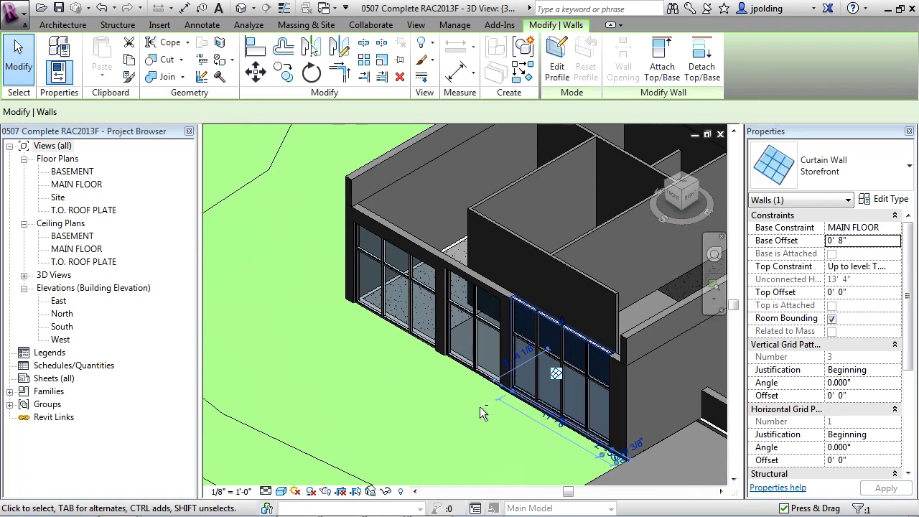
- Set the base offset of the three-bay and two-bay storefront curtain walls together to 8"
{"action": "middle_click_drag", "start_coordinate": [482, 421], "coordinate": [533, 367], "text": "shift"}
{"action": "scroll", "coordinate": [364, 427], "scroll_direction": "up", "scroll_amount": 5}
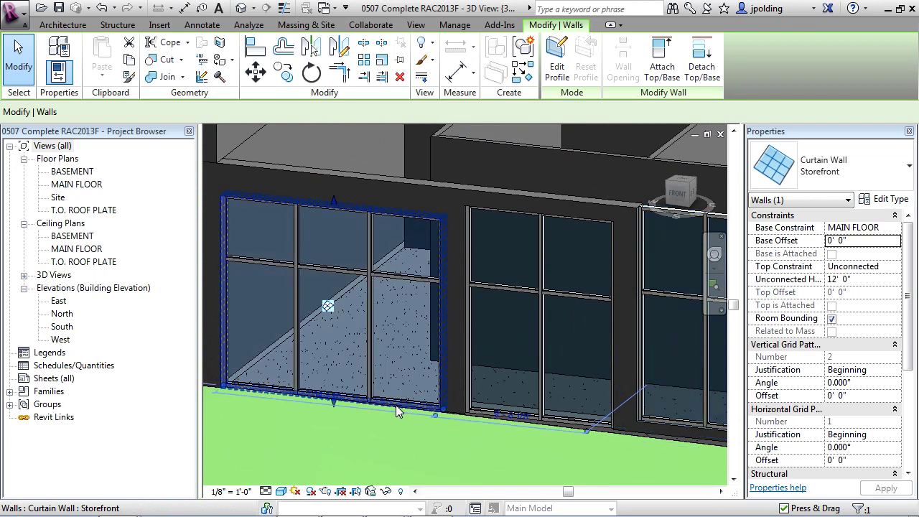
{"action": "left_click", "coordinate": [525, 424], "text": "ctrl"}
{"action": "left_click", "coordinate": [861, 242]}
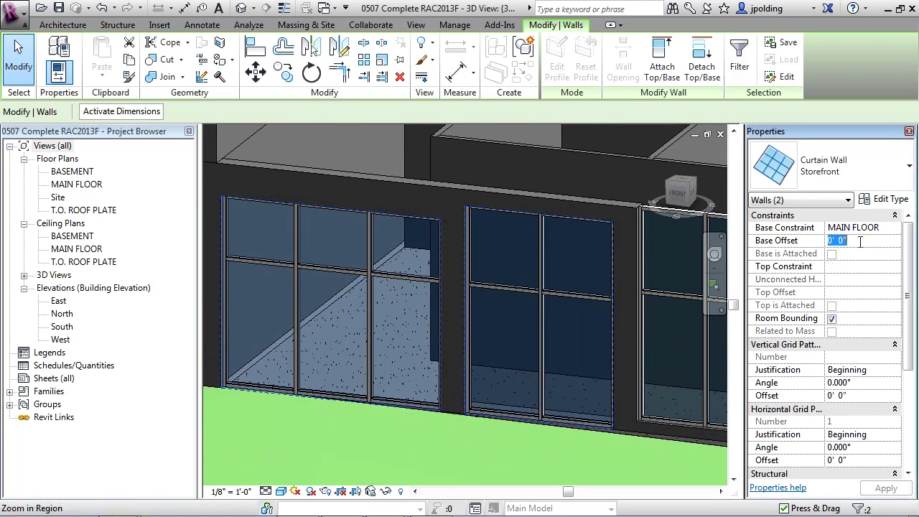
{"action": "type", "text": "8"}
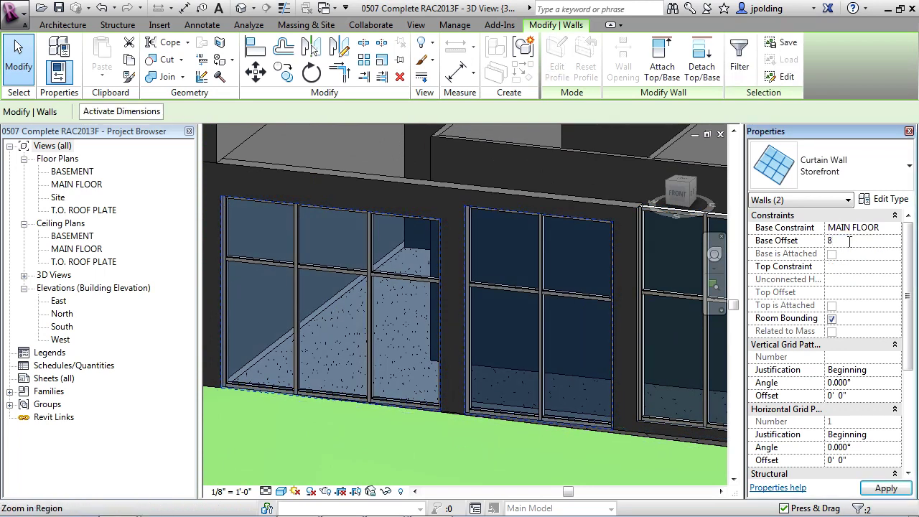
{"action": "left_click", "coordinate": [435, 438]}
{"action": "scroll", "coordinate": [340, 387], "scroll_direction": "down", "scroll_amount": 3}
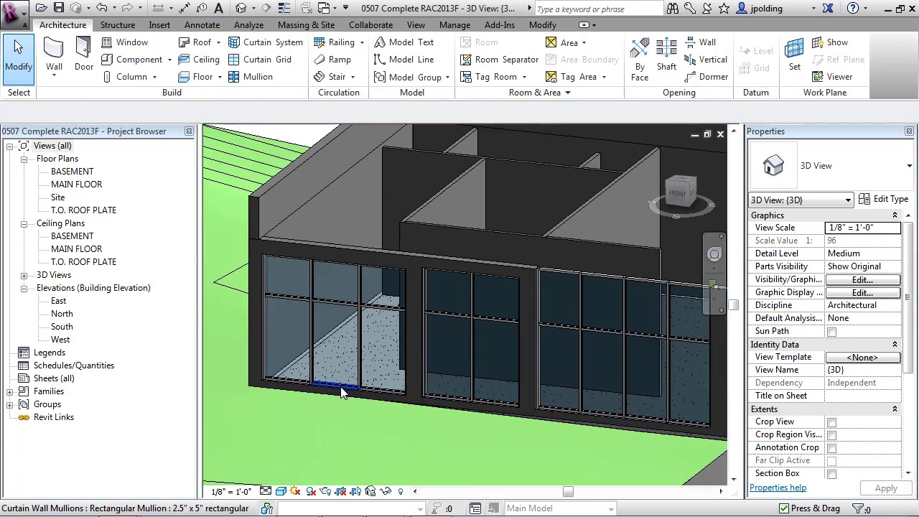
- Inspect the length dimension of the three-bay storefront curtain wall without changing it
{"action": "scroll", "coordinate": [280, 393], "scroll_direction": "up", "scroll_amount": 3}
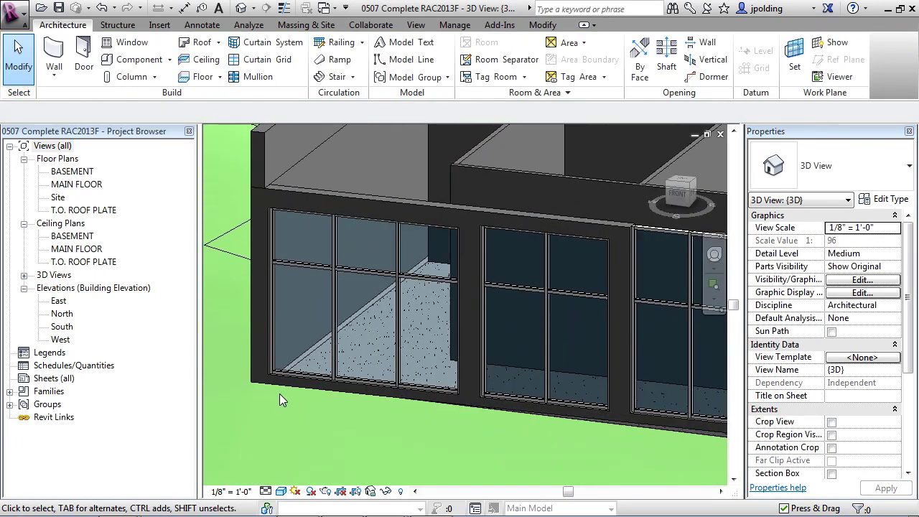
{"action": "left_click", "coordinate": [285, 371]}
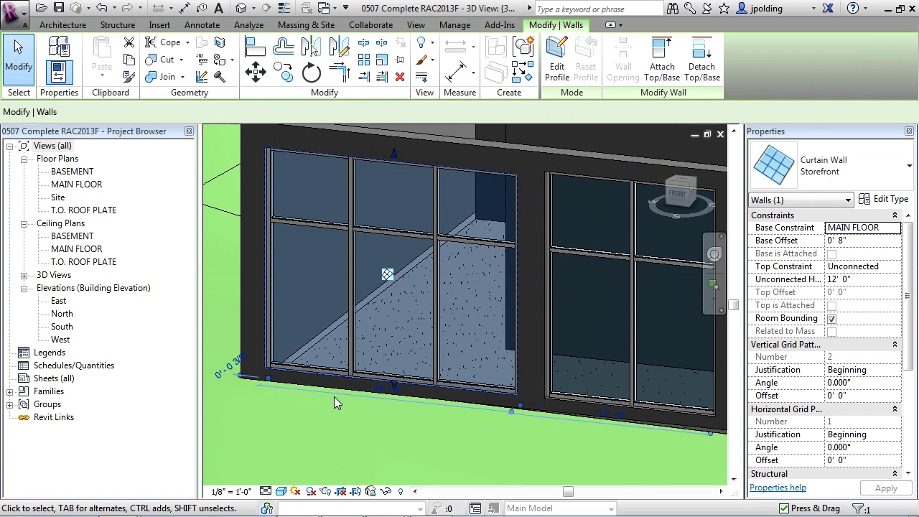
{"action": "scroll", "coordinate": [510, 423], "scroll_direction": "up", "scroll_amount": 2}
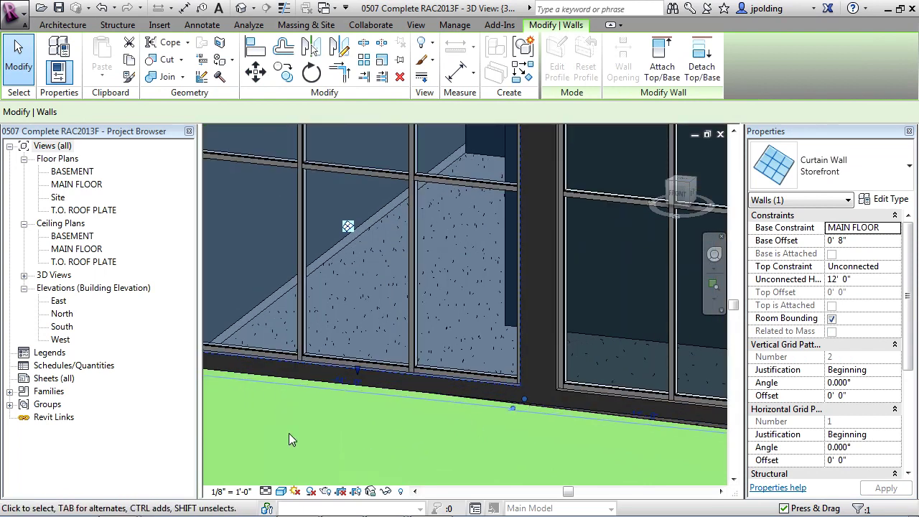
{"action": "middle_click_drag", "start_coordinate": [289, 433], "coordinate": [399, 441]}
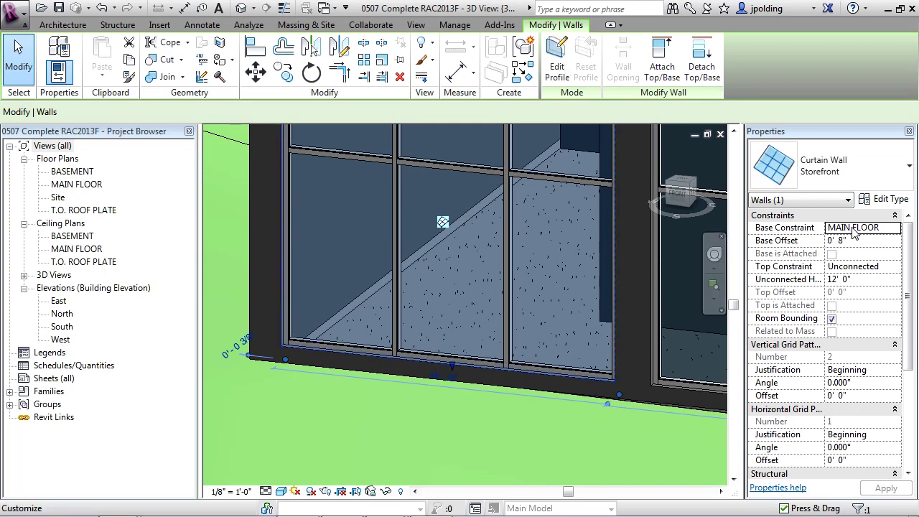
{"action": "left_click", "coordinate": [444, 377]}
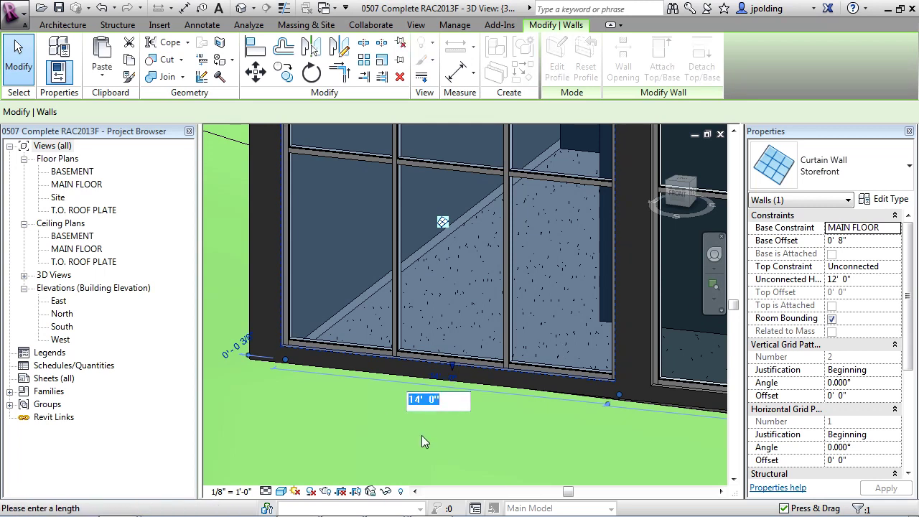
{"action": "key", "text": "Escape"}
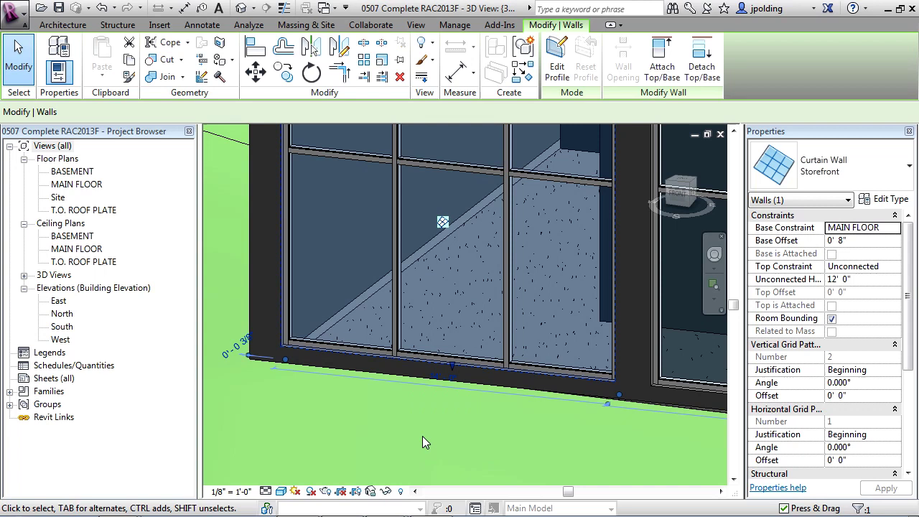
{"action": "left_click", "coordinate": [422, 436]}
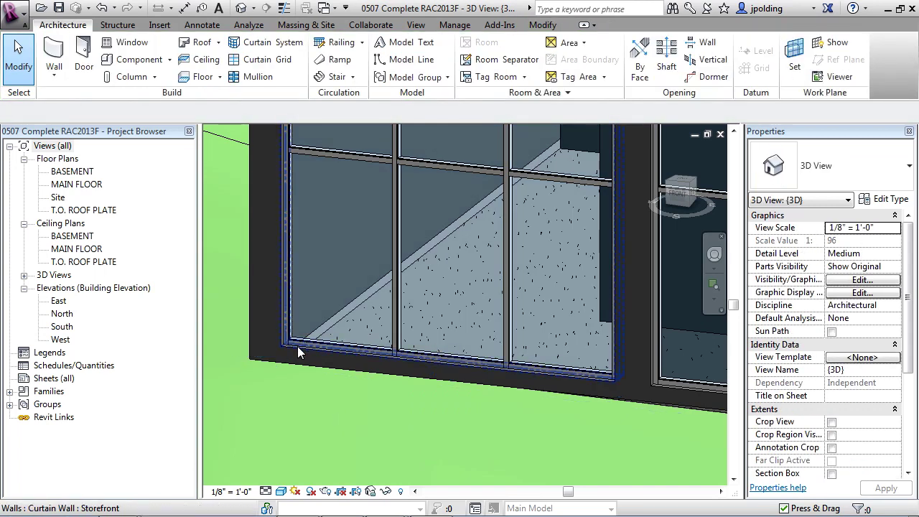
- Shorten the three-bay storefront slightly by moving its end nearest the building corner inward, and undo the second end adjustment
{"action": "left_click", "coordinate": [297, 346]}
{"action": "mouse_move", "coordinate": [285, 359]}
{"action": "left_mouse_down"}
{"action": "mouse_move", "coordinate": [313, 363]}
{"action": "mouse_move", "coordinate": [301, 362]}
{"action": "left_mouse_up"}
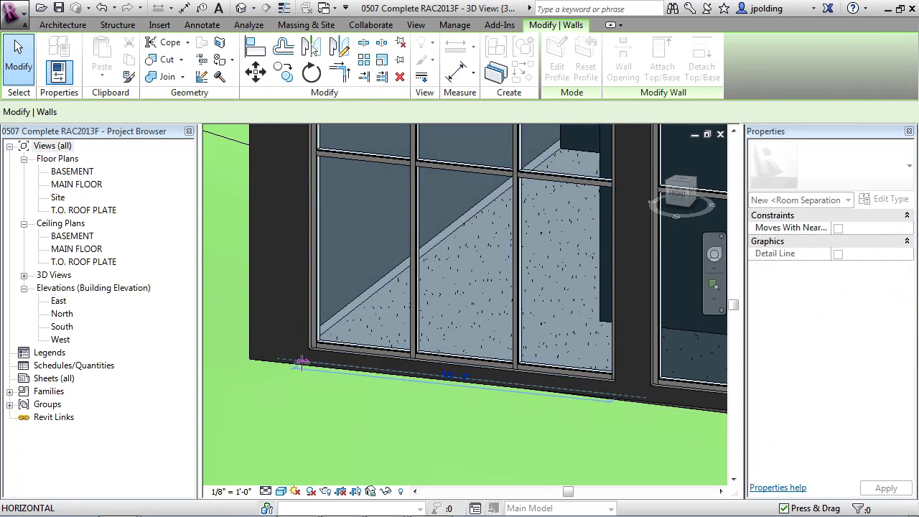
{"action": "key", "text": "Escape"}
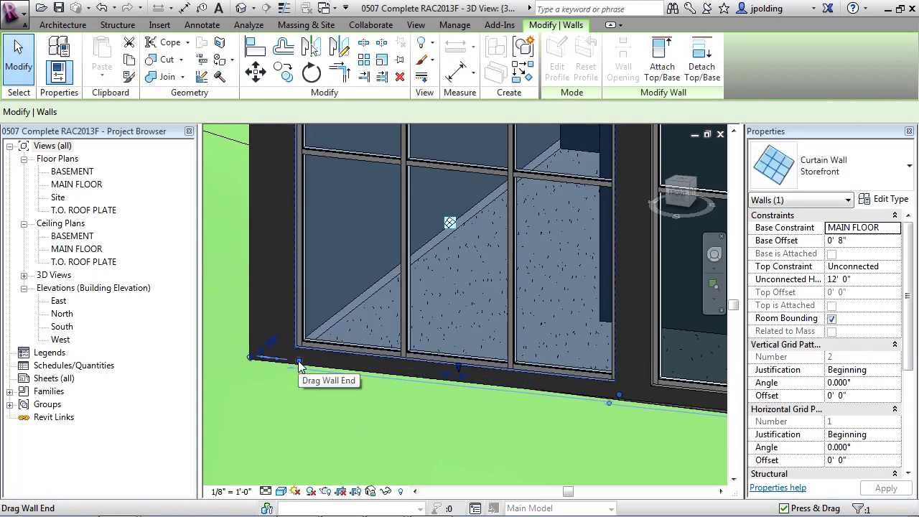
{"action": "left_click_drag", "start_coordinate": [299, 362], "coordinate": [312, 356]}
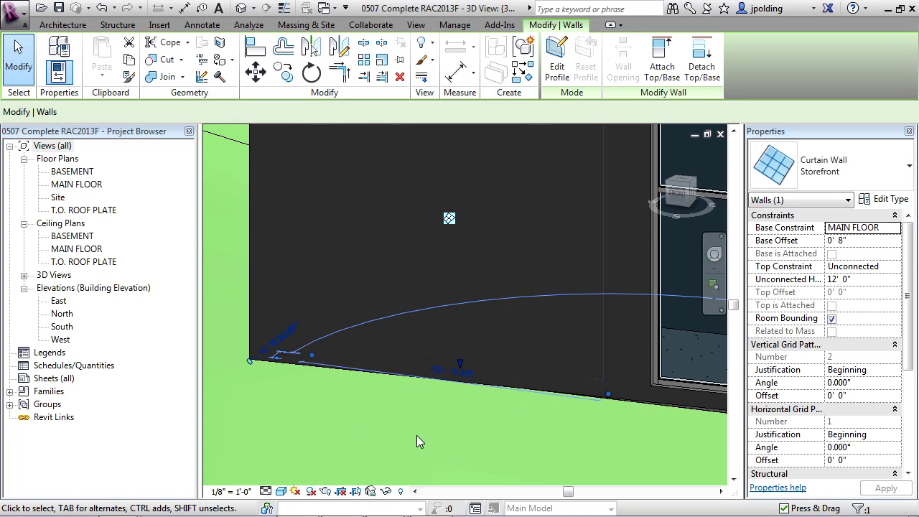
{"action": "left_click", "coordinate": [102, 8]}
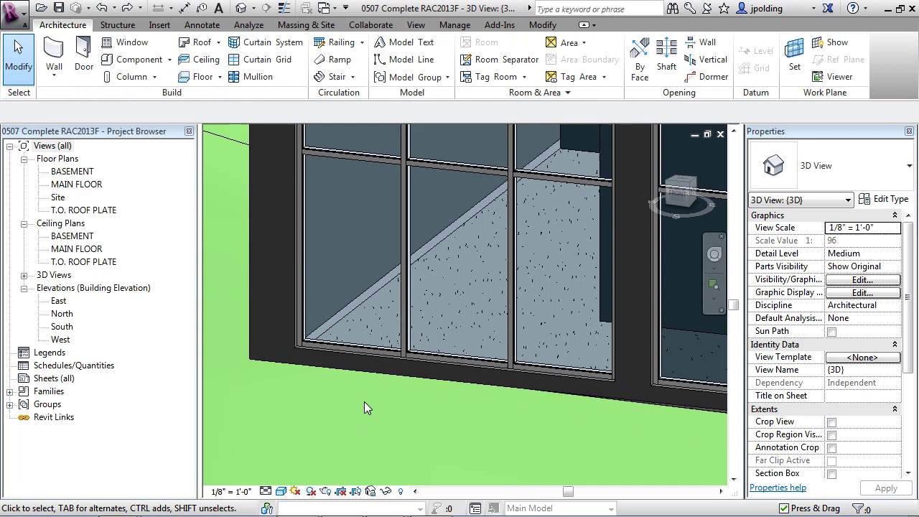
- Set the length of the three-bay storefront curtain wall to 14'
{"action": "left_click", "coordinate": [371, 355]}
{"action": "left_click", "coordinate": [451, 380]}
{"action": "type", "text": "14"}
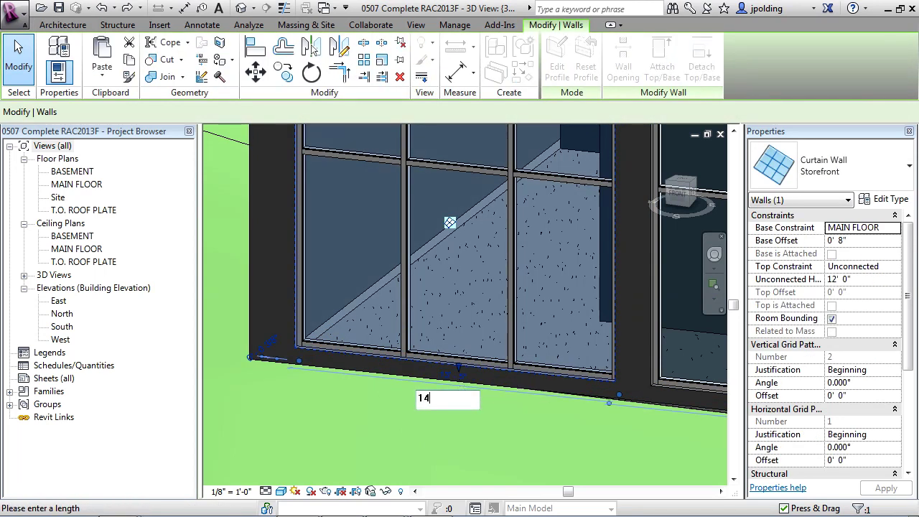
{"action": "key", "text": "Return"}
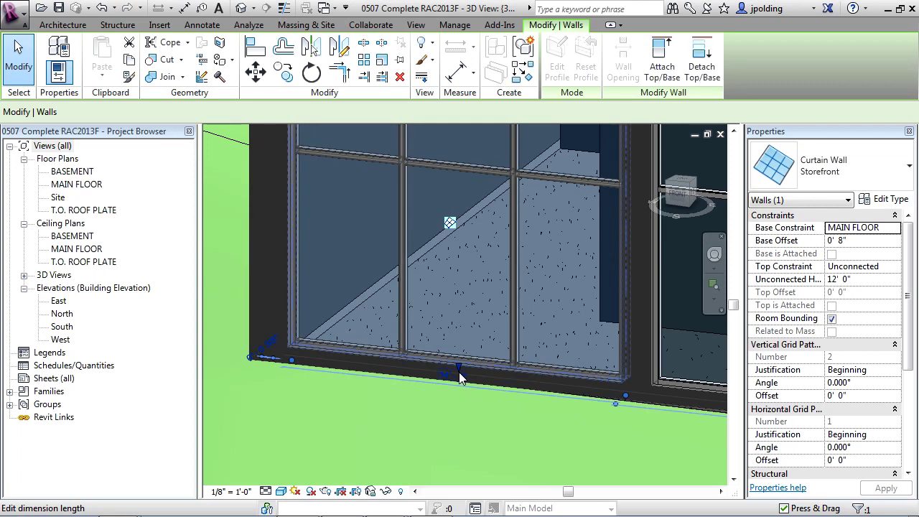
{"action": "key", "text": "Escape"}
- Try to draw a similar wall from the free endpoint of the 12" concrete retaining wall beside the deck, using Create Similar
{"action": "scroll", "coordinate": [458, 413], "scroll_direction": "down", "scroll_amount": 5}
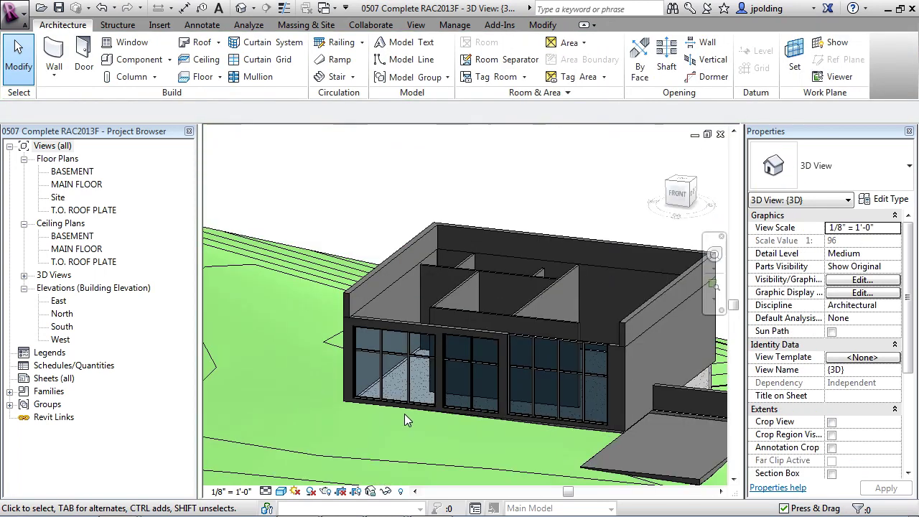
{"action": "middle_click_drag", "start_coordinate": [435, 388], "coordinate": [490, 352], "text": "shift"}
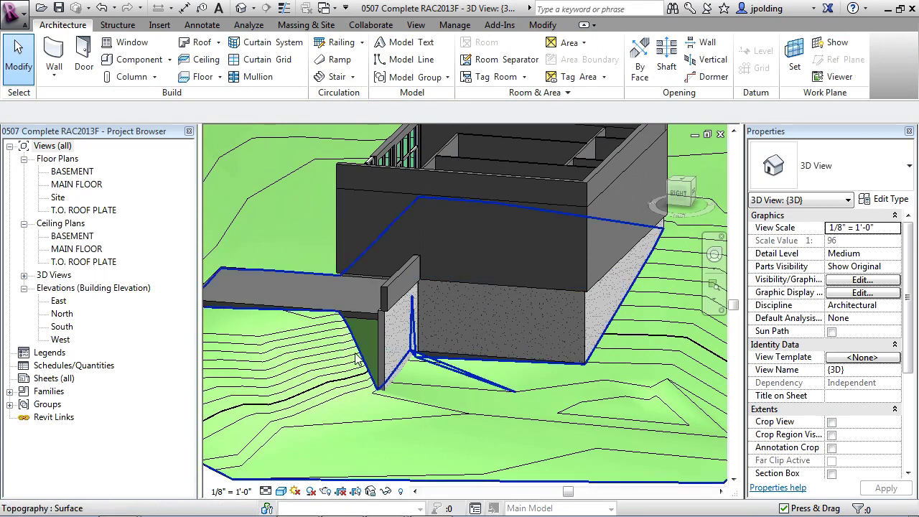
{"action": "scroll", "coordinate": [368, 392], "scroll_direction": "up", "scroll_amount": 3}
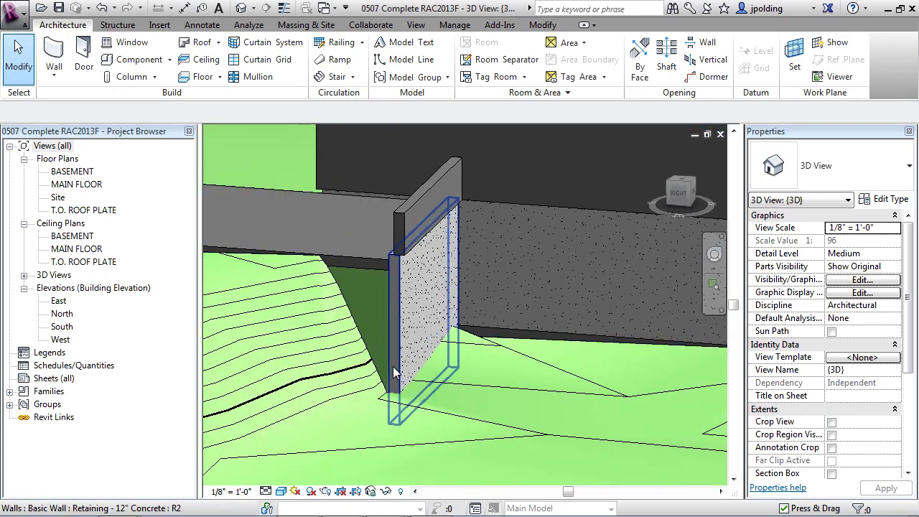
{"action": "left_click", "coordinate": [392, 366]}
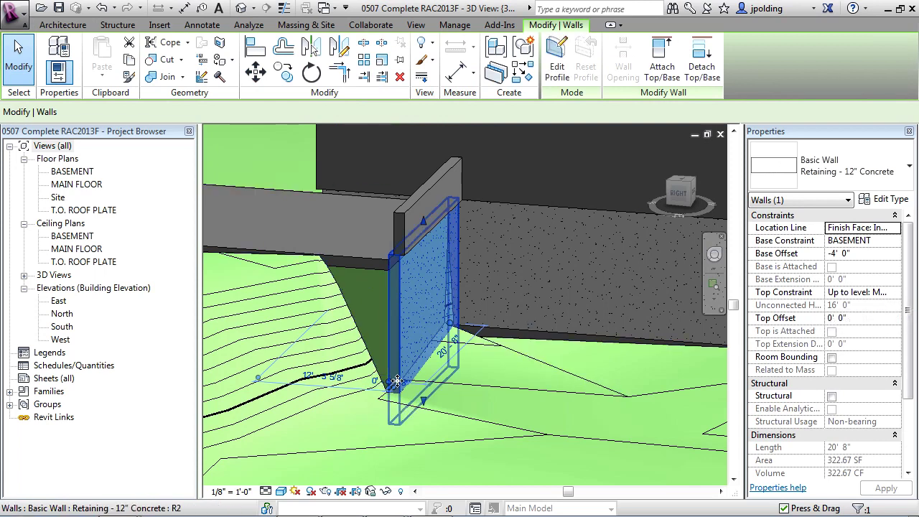
{"action": "middle_click_drag", "start_coordinate": [391, 381], "coordinate": [507, 449], "text": "shift"}
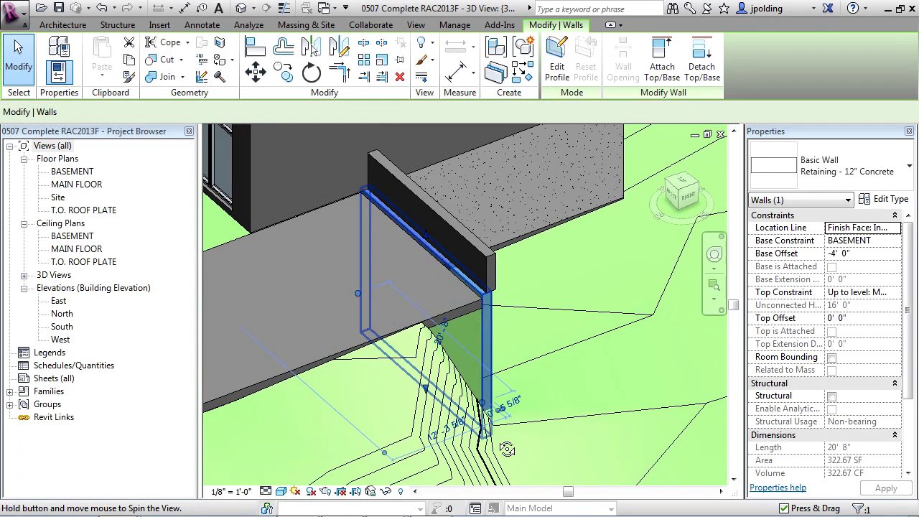
{"action": "right_click", "coordinate": [487, 323]}
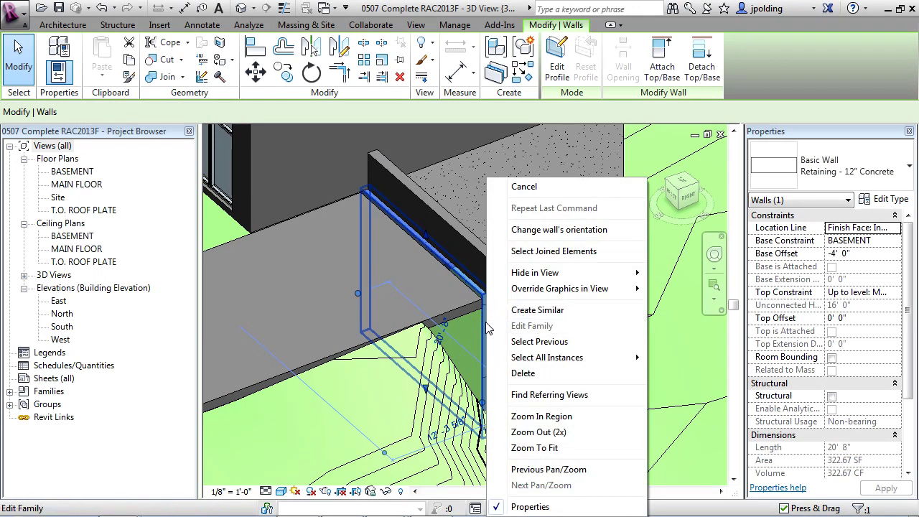
{"action": "left_click", "coordinate": [485, 313]}
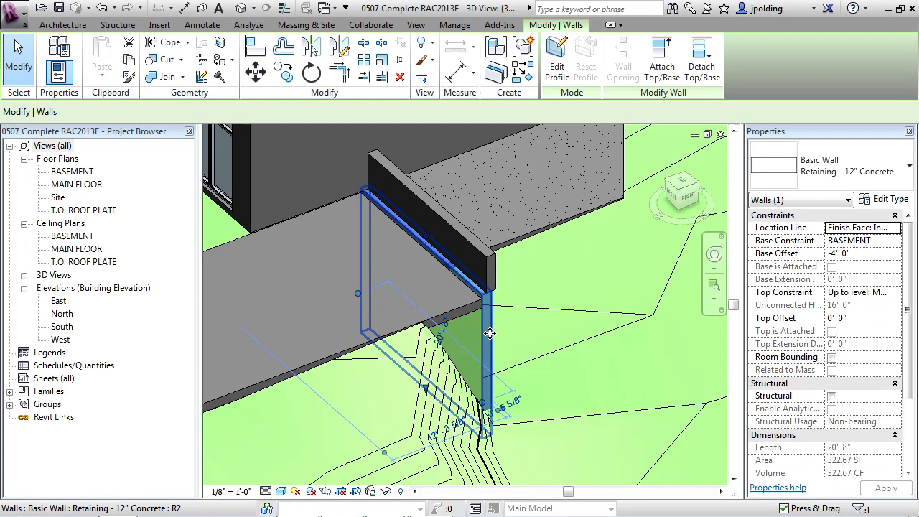
{"action": "right_click", "coordinate": [489, 333]}
{"action": "left_click", "coordinate": [535, 251]}
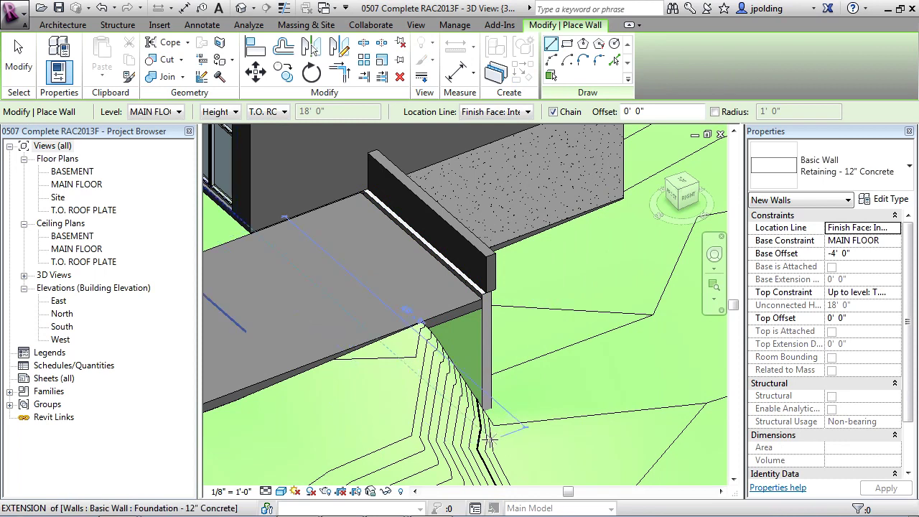
{"action": "left_click", "coordinate": [486, 294]}
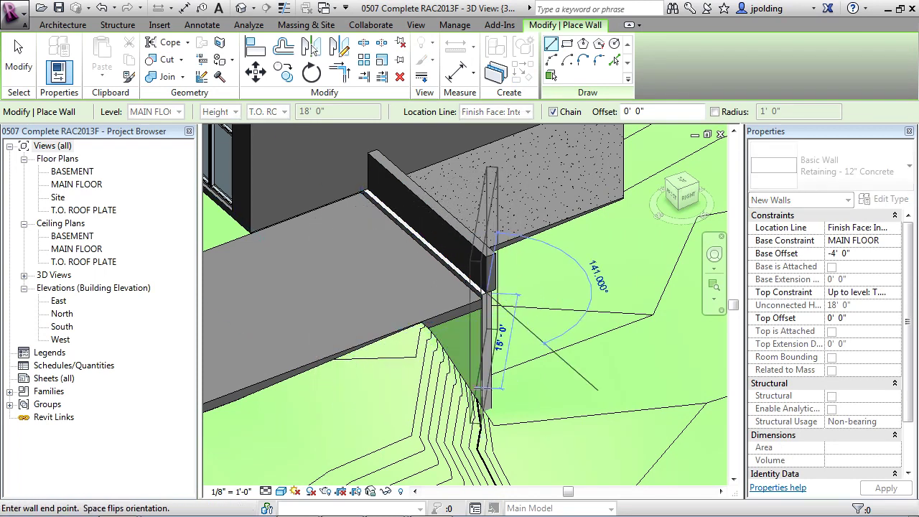
{"action": "key", "text": "Escape"}
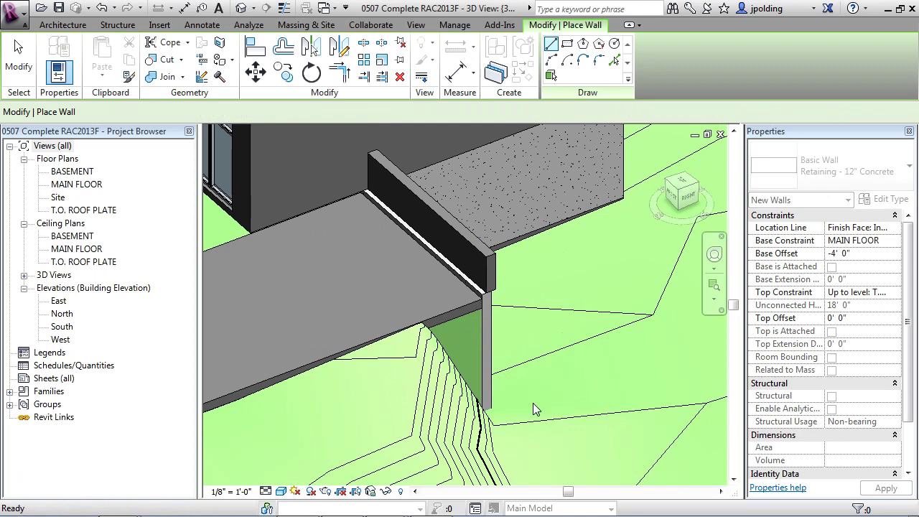
{"action": "key", "text": "Escape"}
{"action": "left_click", "coordinate": [489, 381]}
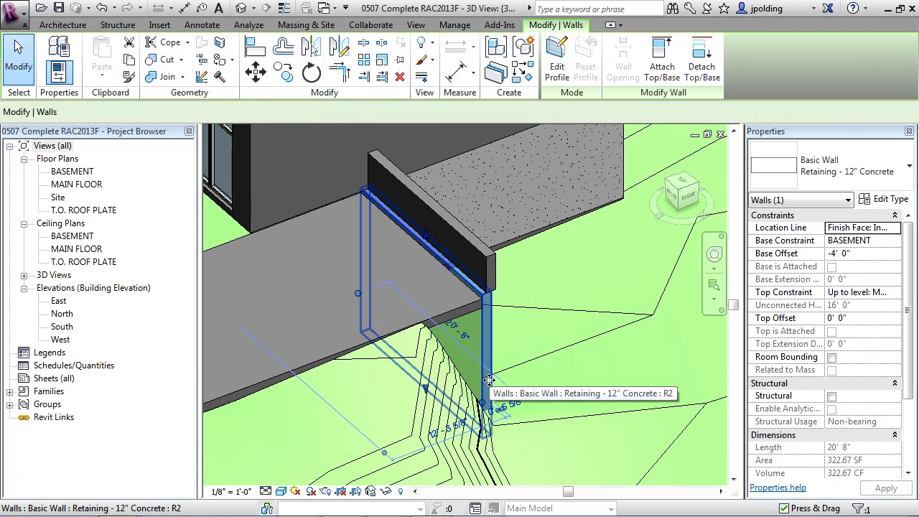
{"action": "right_click", "coordinate": [486, 322]}
{"action": "left_click", "coordinate": [528, 314]}
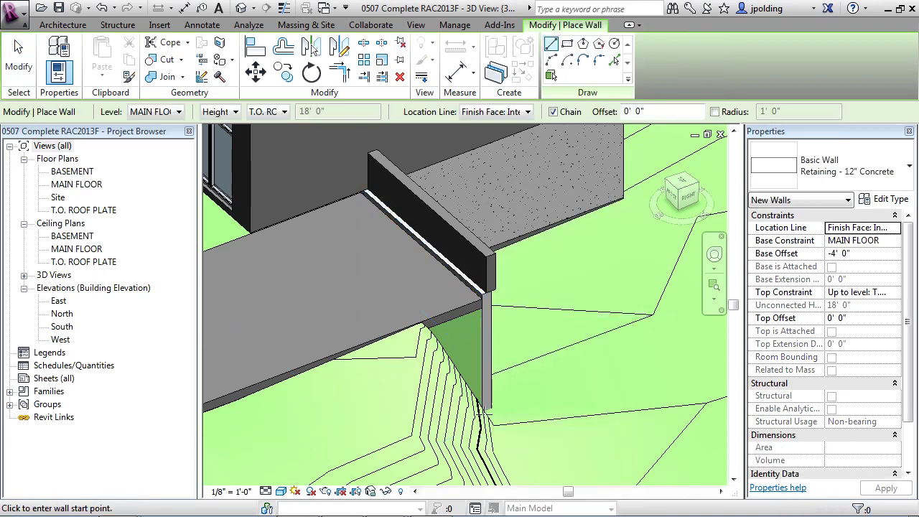
- In the BASEMENT floor plan, draw a similar 12" concrete retaining wall perpendicular from the existing wall's free end, and return to the 3D view
{"action": "double_click", "coordinate": [72, 172]}
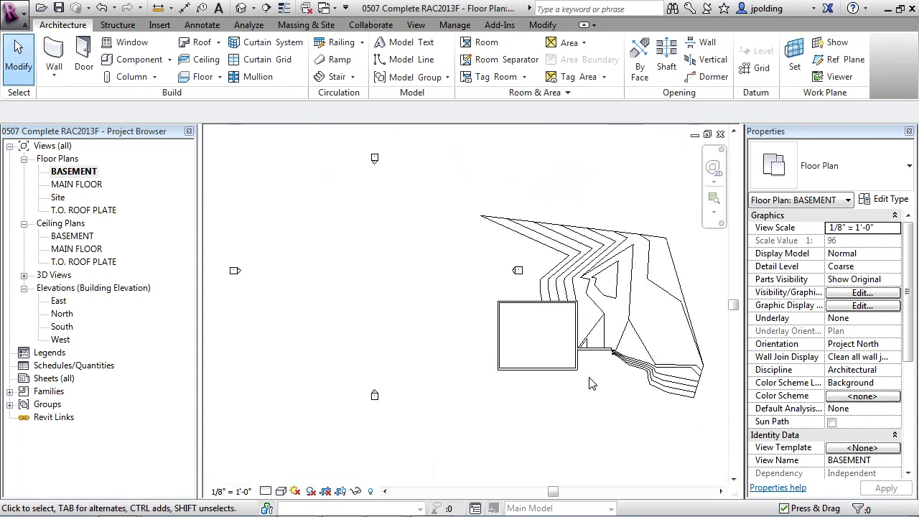
{"action": "scroll", "coordinate": [610, 359], "scroll_direction": "up", "scroll_amount": 3}
{"action": "left_click", "coordinate": [533, 289]}
{"action": "right_click", "coordinate": [533, 289]}
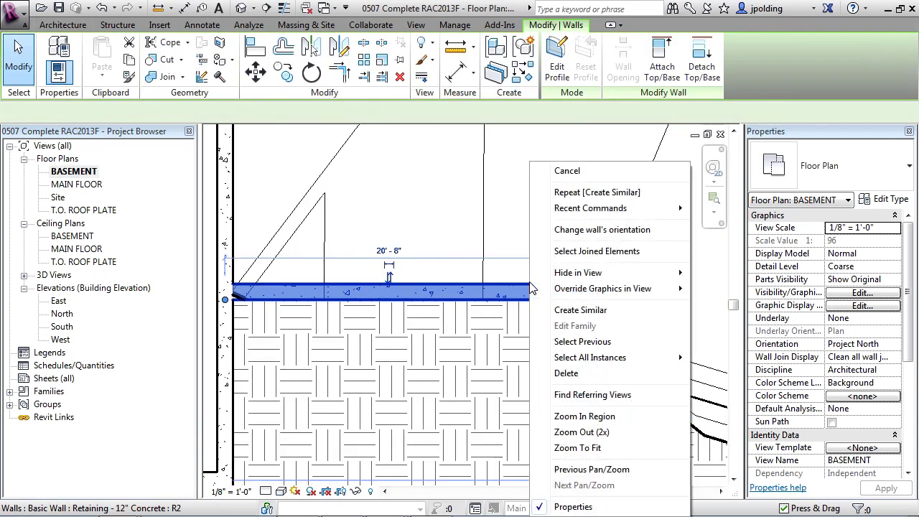
{"action": "left_click", "coordinate": [565, 310]}
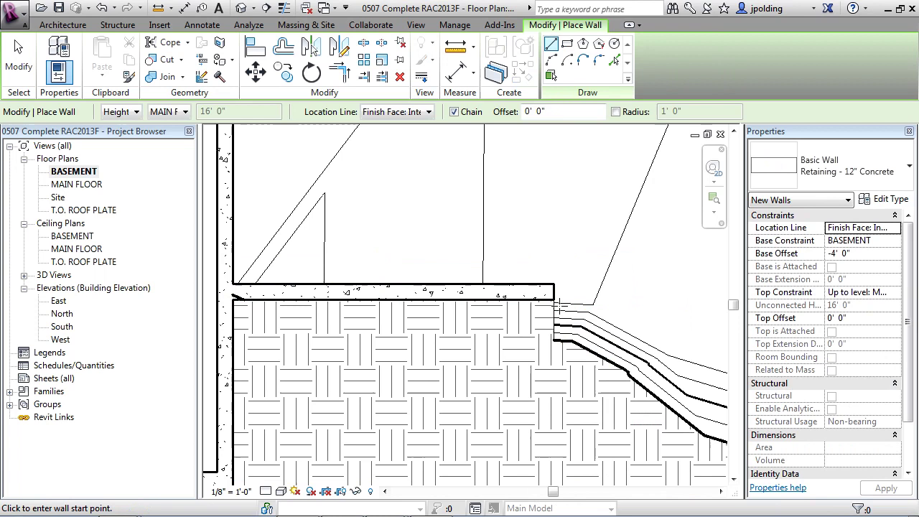
{"action": "left_click", "coordinate": [553, 295]}
{"action": "scroll", "coordinate": [561, 339], "scroll_direction": "down", "scroll_amount": 2}
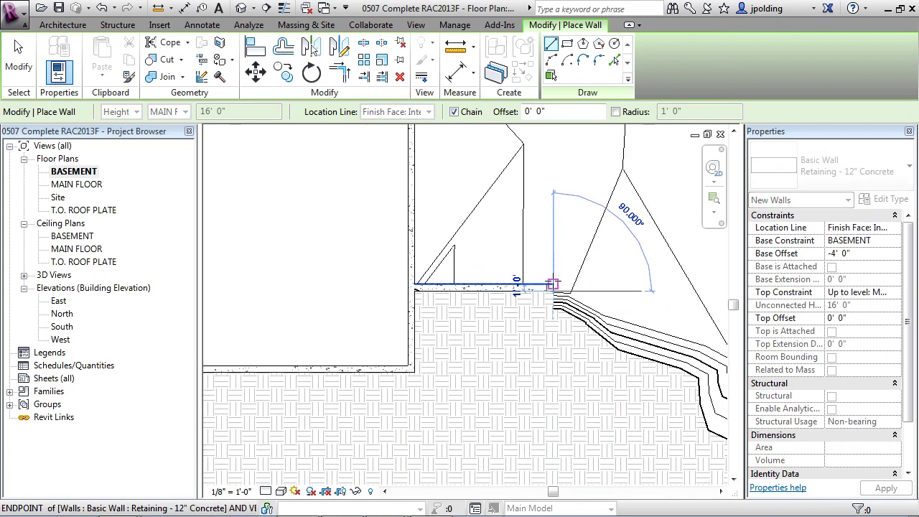
{"action": "left_click", "coordinate": [556, 350]}
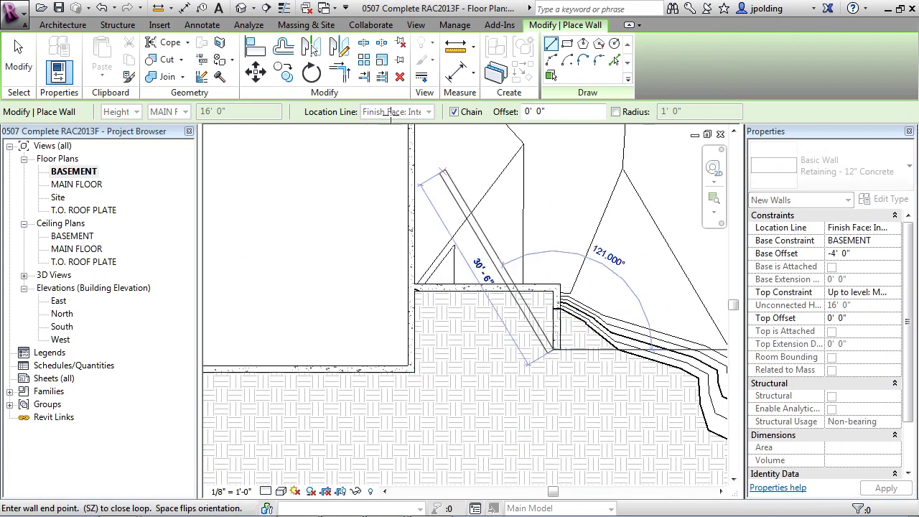
{"action": "left_click", "coordinate": [241, 8]}
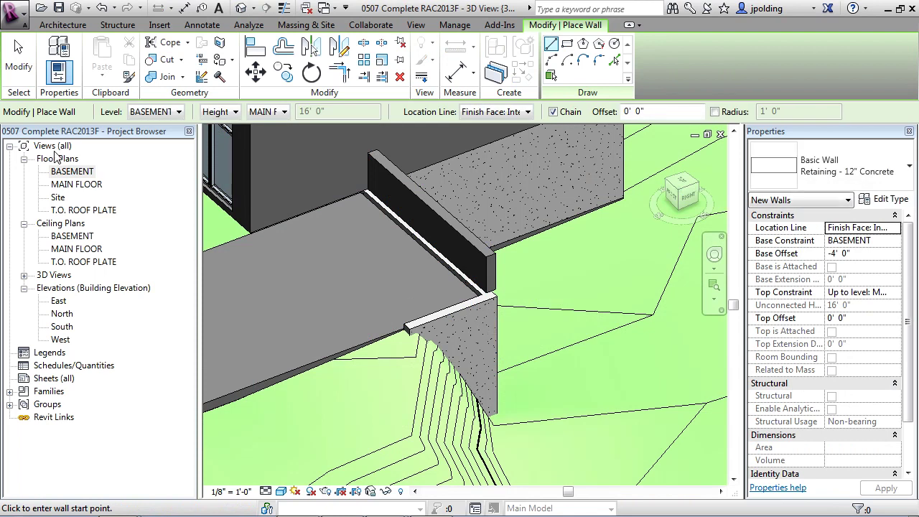
{"action": "left_click", "coordinate": [21, 61]}
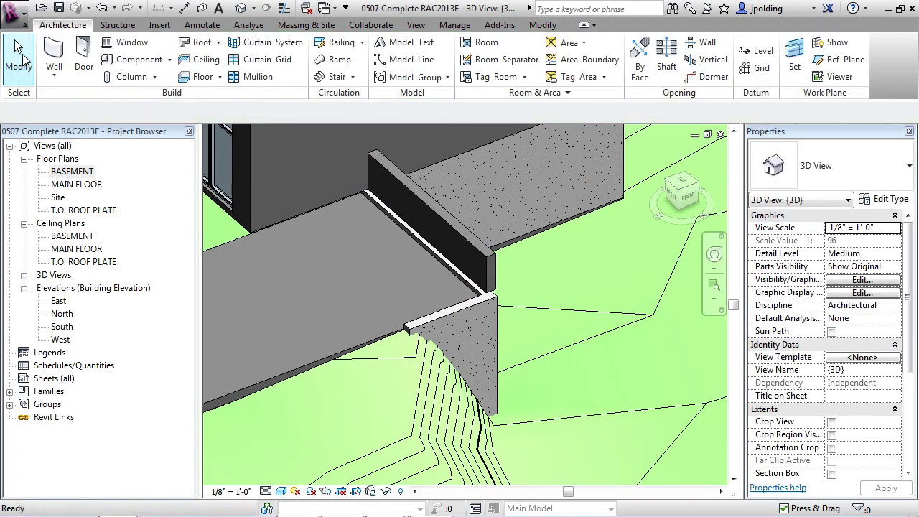
- Lengthen the new retaining wall by moving its free end farther out along the deck edge
{"action": "left_click", "coordinate": [427, 324]}
{"action": "left_click_drag", "start_coordinate": [405, 436], "coordinate": [365, 451]}
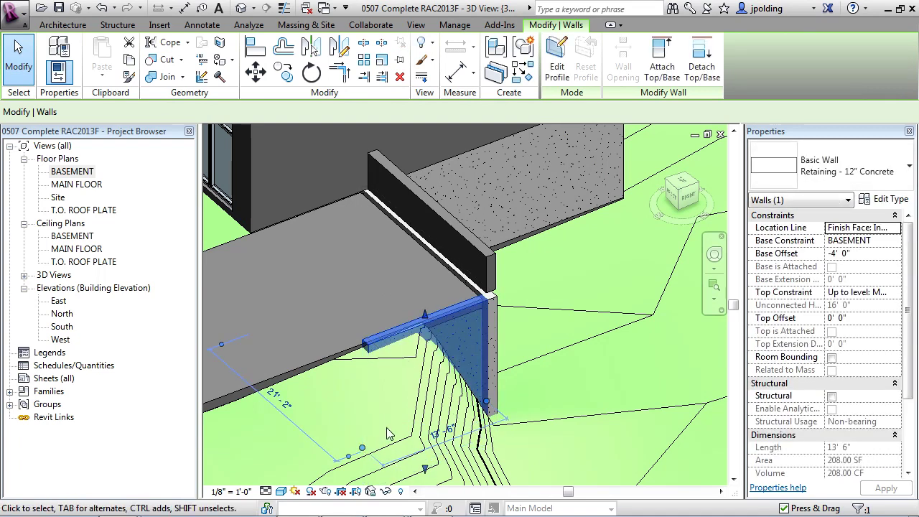
{"action": "scroll", "coordinate": [701, 296], "scroll_direction": "down", "scroll_amount": 1}
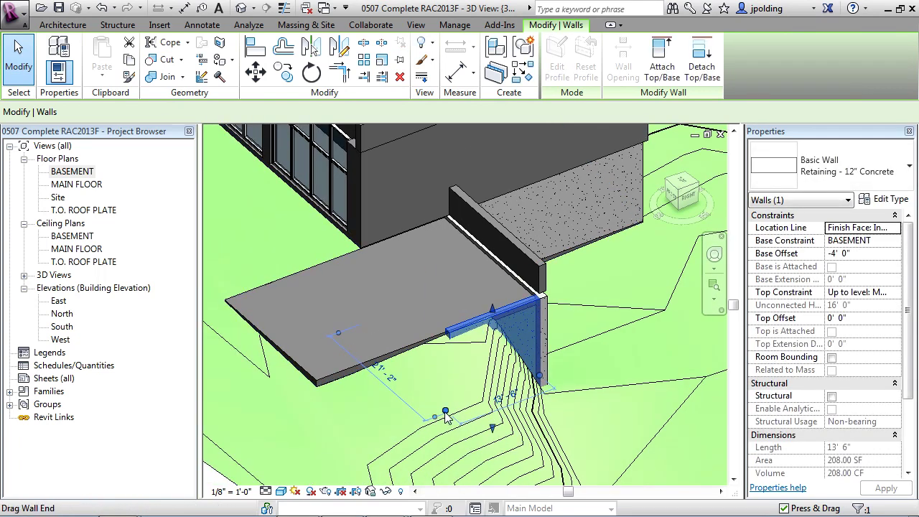
{"action": "left_click_drag", "start_coordinate": [446, 413], "coordinate": [414, 423]}
{"action": "left_click", "coordinate": [573, 334]}
{"action": "scroll", "coordinate": [575, 326], "scroll_direction": "up", "scroll_amount": 2}
{"action": "key", "text": "Escape"}
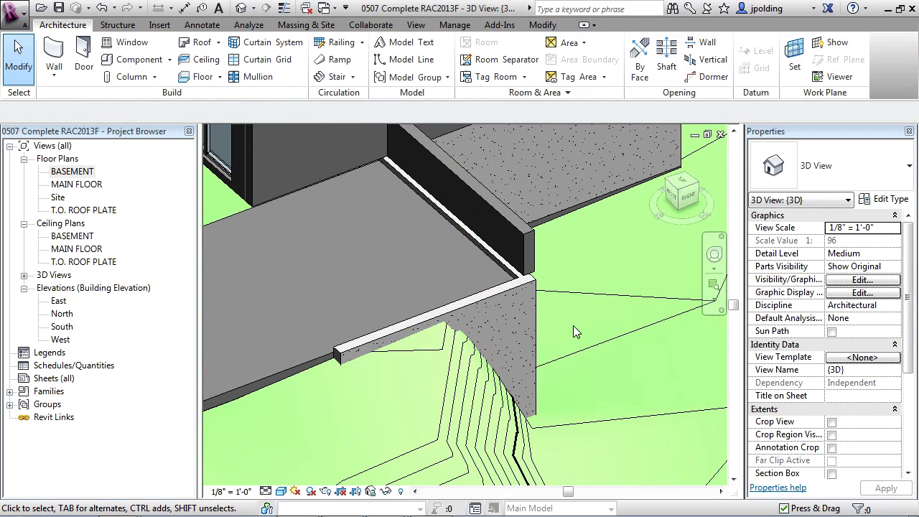
- Create a wall similar to the deck's EIFS parapet on the MAIN FLOOR level, running from the deck corner to the new retaining wall's free end
{"action": "right_click", "coordinate": [526, 257]}
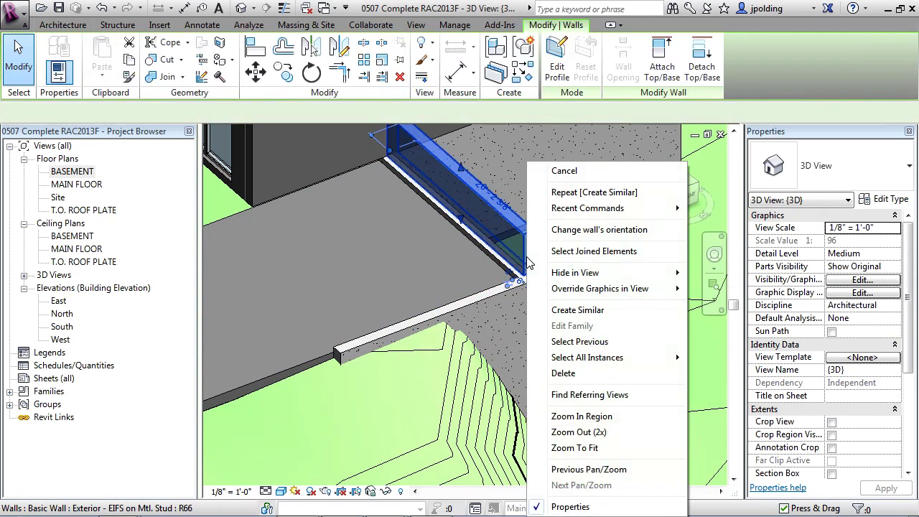
{"action": "left_click", "coordinate": [559, 313]}
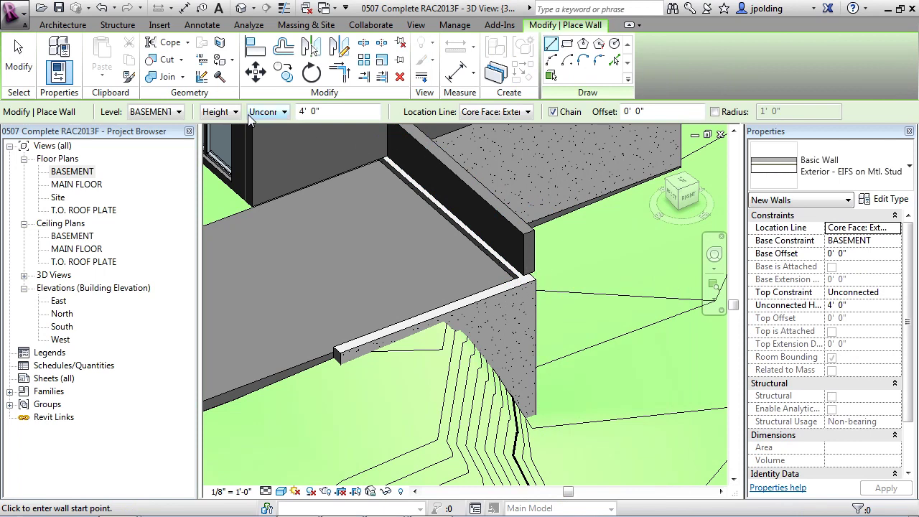
{"action": "left_click", "coordinate": [179, 115]}
{"action": "left_click", "coordinate": [157, 136]}
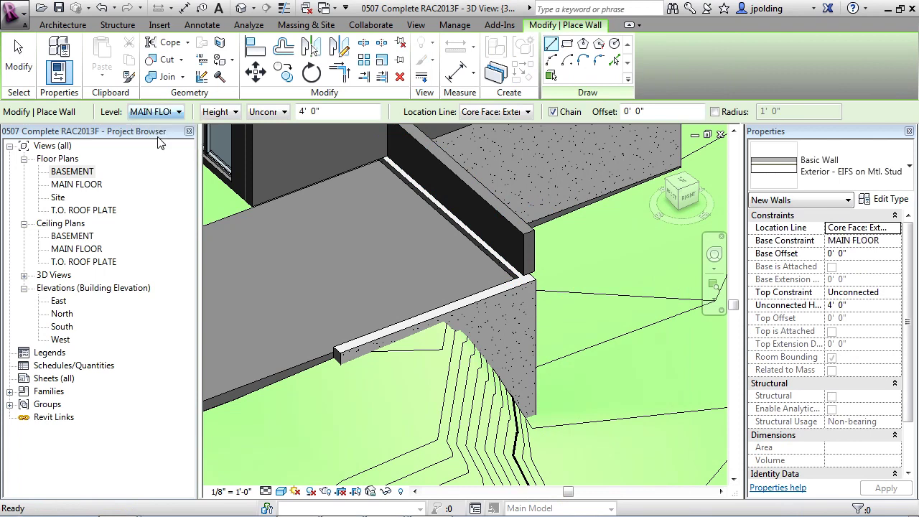
{"action": "left_click", "coordinate": [530, 275]}
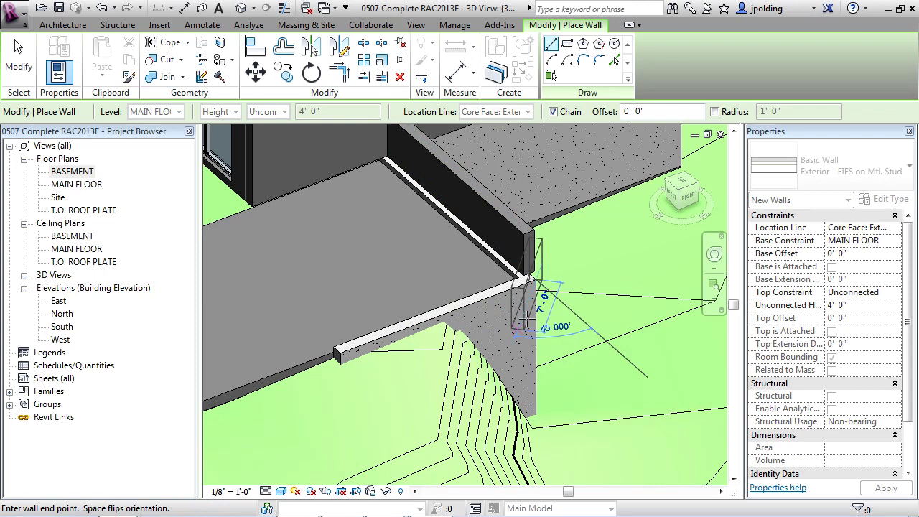
{"action": "left_click", "coordinate": [338, 352]}
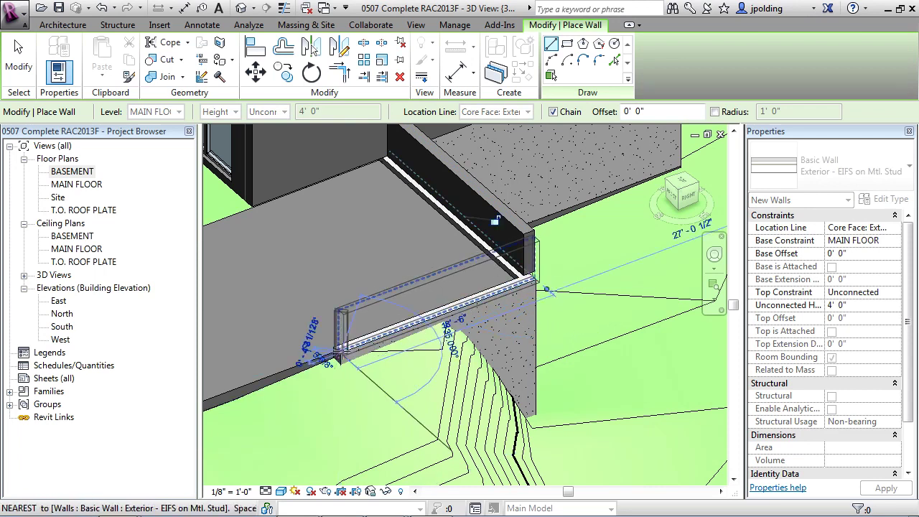
{"action": "key", "text": "Escape"}
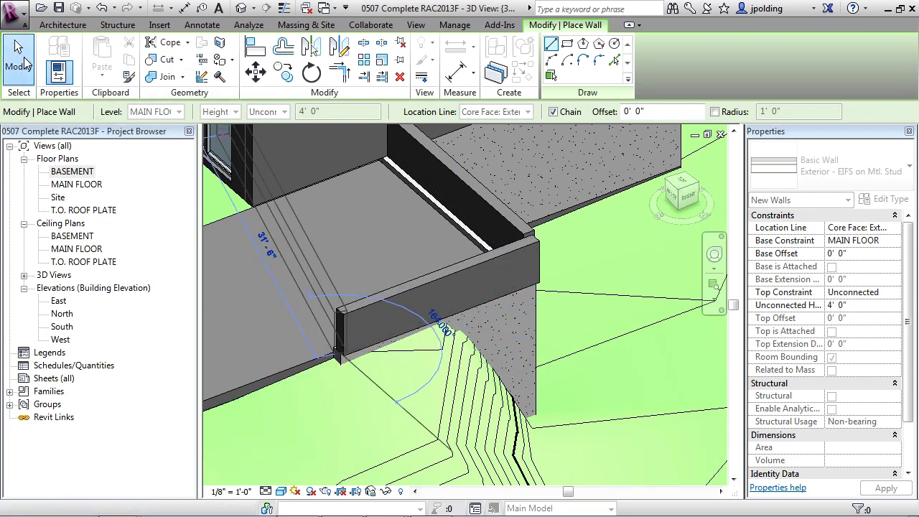
{"action": "key", "text": "Escape"}
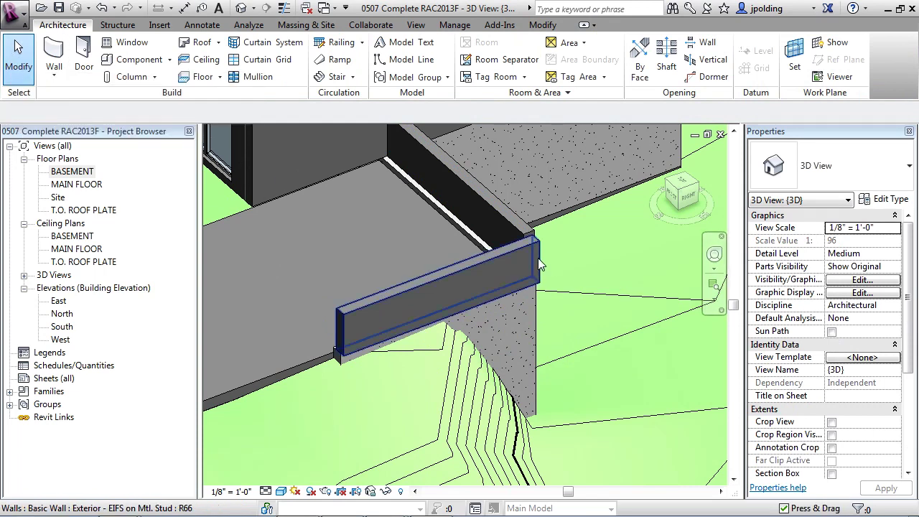
- Extend the end of the original EIFS parapet to the outer deck corner so it meets the new parapet
{"action": "middle_click_drag", "start_coordinate": [532, 256], "coordinate": [403, 281], "text": "shift"}
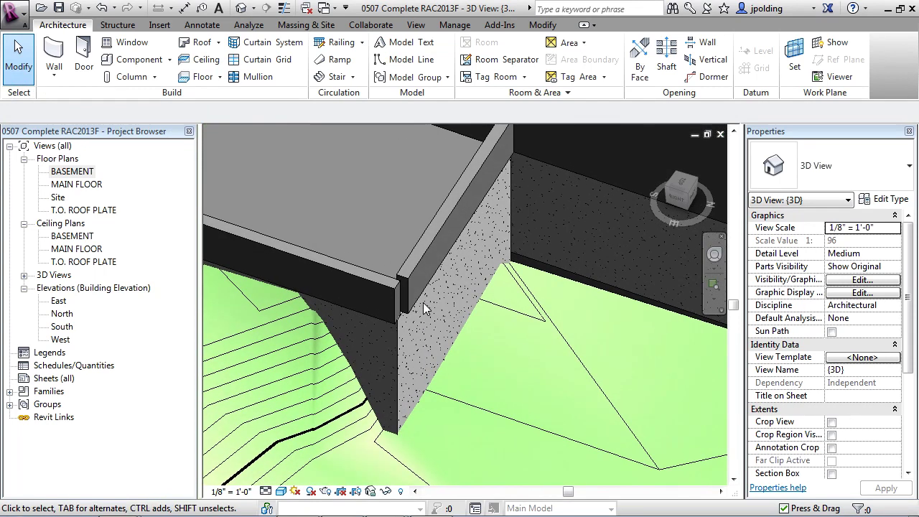
{"action": "scroll", "coordinate": [377, 284], "scroll_direction": "up", "scroll_amount": 3}
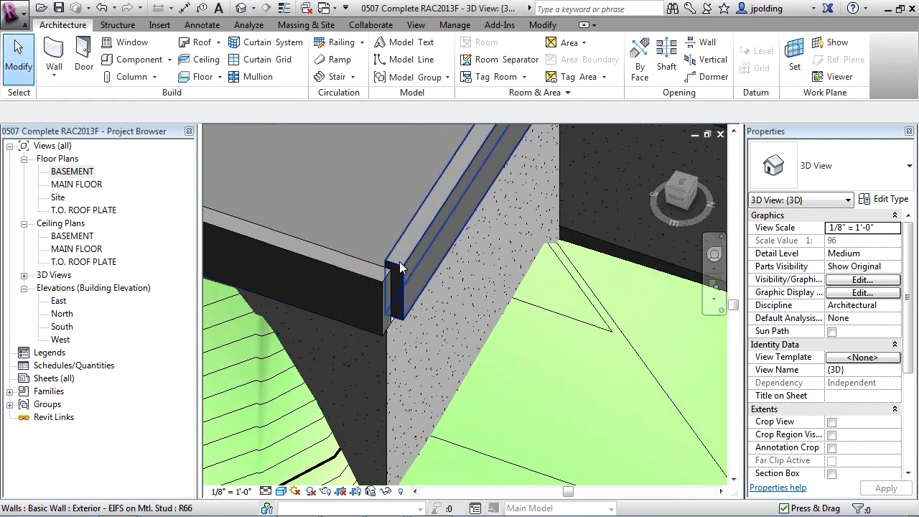
{"action": "left_click", "coordinate": [396, 309]}
{"action": "left_click_drag", "start_coordinate": [397, 327], "coordinate": [388, 332]}
{"action": "left_click", "coordinate": [475, 398]}
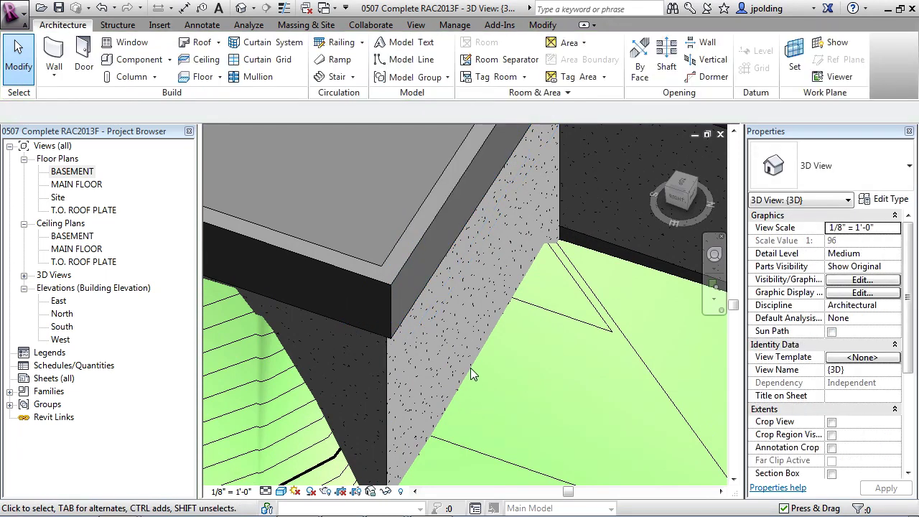
{"action": "scroll", "coordinate": [470, 367], "scroll_direction": "down", "scroll_amount": 2}
{"action": "scroll", "coordinate": [565, 417], "scroll_direction": "down", "scroll_amount": 2}
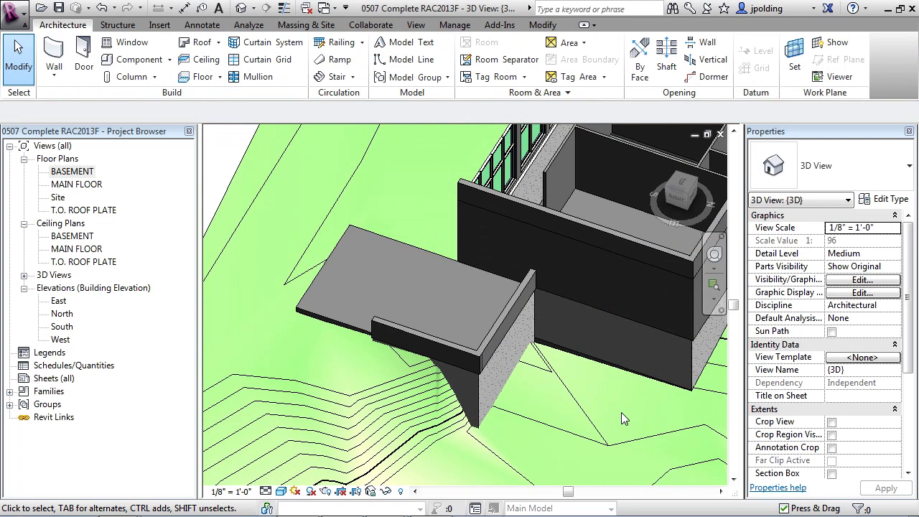
- Open the MAIN FLOOR plan and select the long interior partition that runs from the back exterior wall to the partition facing the storefronts
{"action": "double_click", "coordinate": [77, 185]}
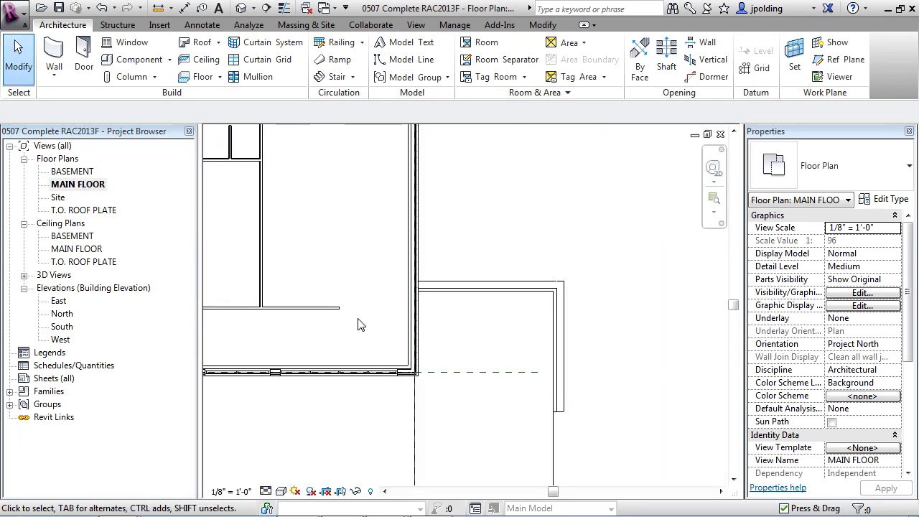
{"action": "scroll", "coordinate": [627, 327], "scroll_direction": "down", "scroll_amount": 3}
{"action": "scroll", "coordinate": [335, 226], "scroll_direction": "up", "scroll_amount": 4}
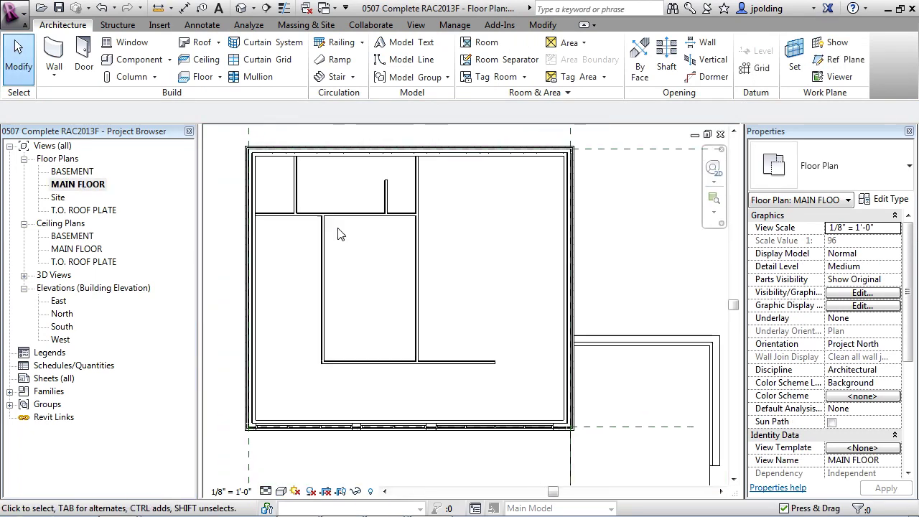
{"action": "middle_click_drag", "start_coordinate": [349, 229], "coordinate": [340, 254]}
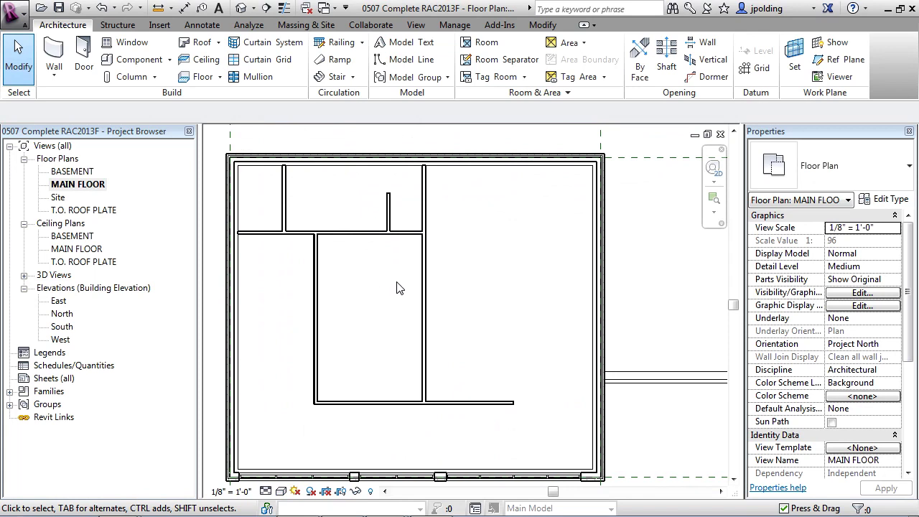
{"action": "left_click", "coordinate": [430, 269]}
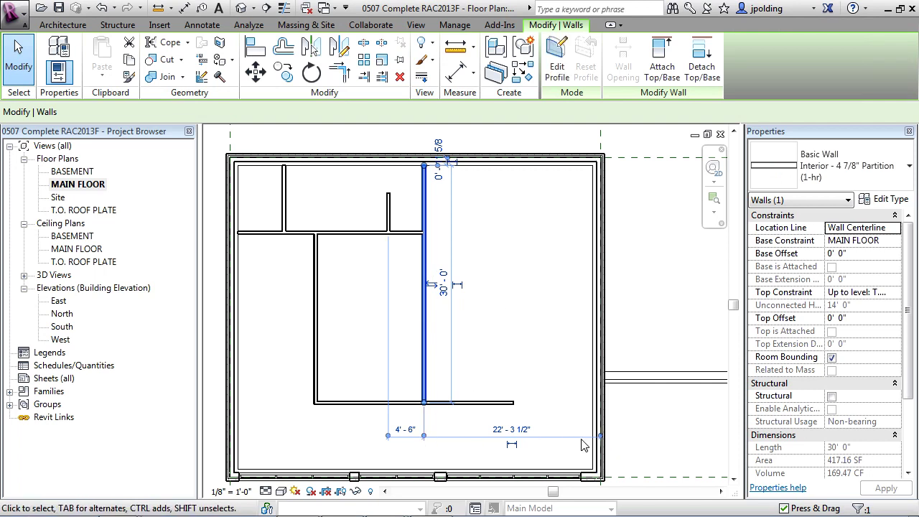
{"action": "scroll", "coordinate": [499, 461], "scroll_direction": "up", "scroll_amount": 1}
{"action": "middle_click_drag", "start_coordinate": [423, 406], "coordinate": [404, 348]}
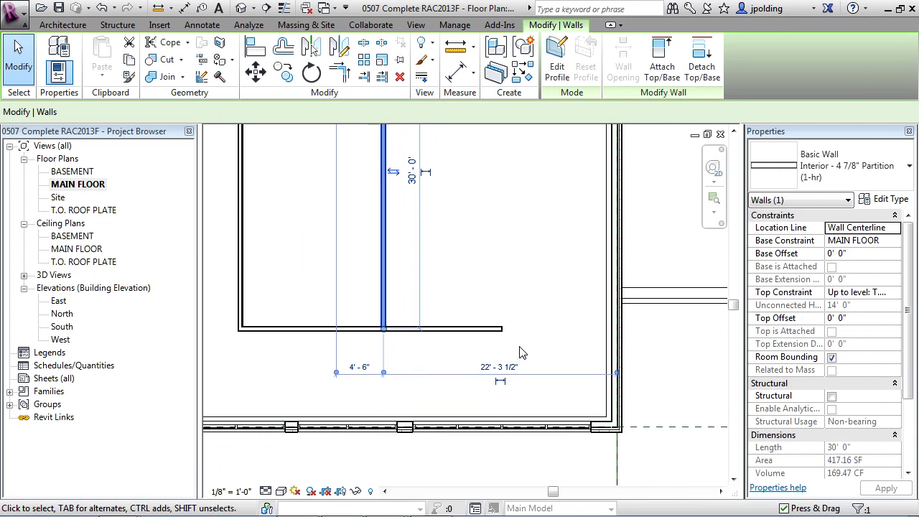
{"action": "left_click", "coordinate": [499, 367]}
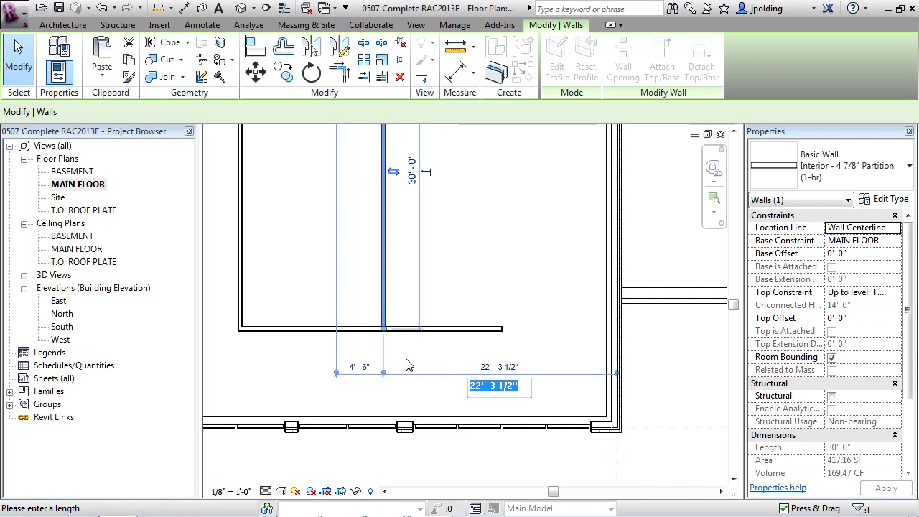
{"action": "key", "text": "Escape"}
{"action": "key", "text": "Escape"}
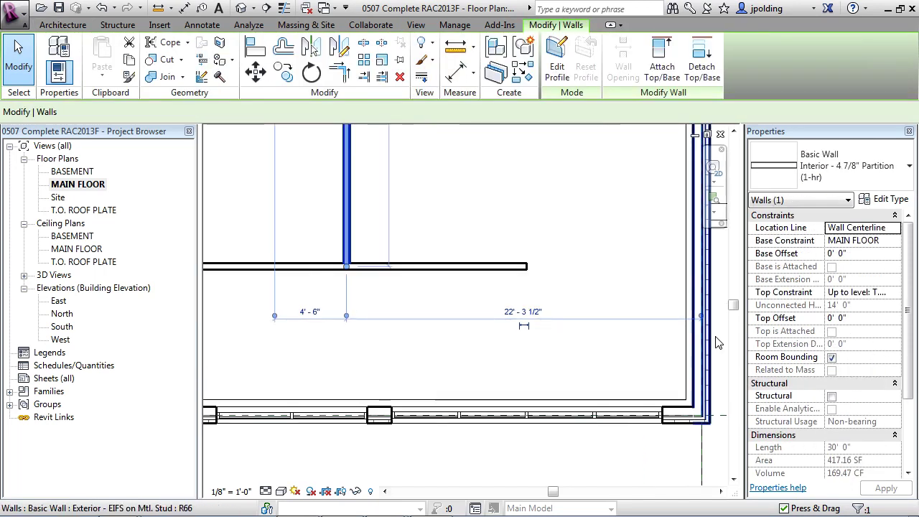
- Move the witness line of the partition's temporary dimension to the inner face of the exterior EIFS wall
{"action": "scroll", "coordinate": [700, 318], "scroll_direction": "up", "scroll_amount": 2}
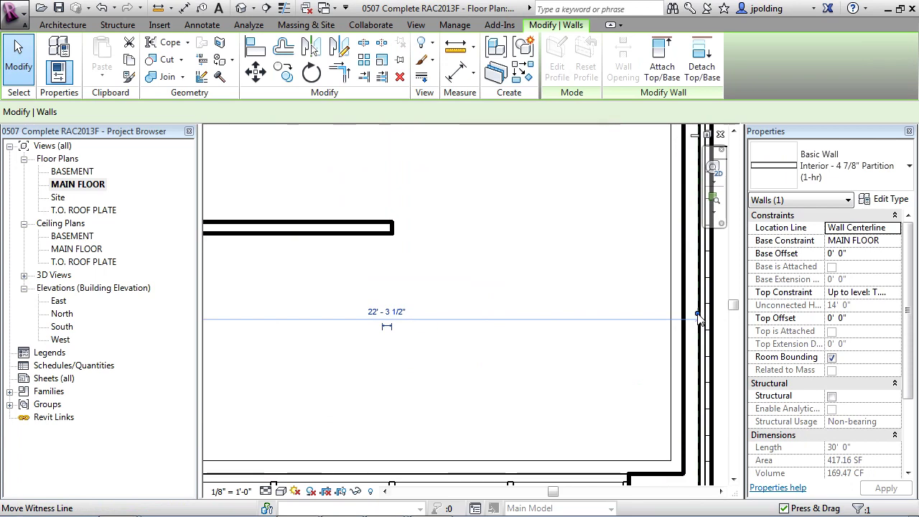
{"action": "mouse_move", "coordinate": [698, 316]}
{"action": "left_mouse_down"}
{"action": "mouse_move", "coordinate": [658, 324]}
{"action": "mouse_move", "coordinate": [655, 306]}
{"action": "mouse_move", "coordinate": [698, 317]}
{"action": "left_mouse_up"}
{"action": "scroll", "coordinate": [699, 316], "scroll_direction": "up", "scroll_amount": 2}
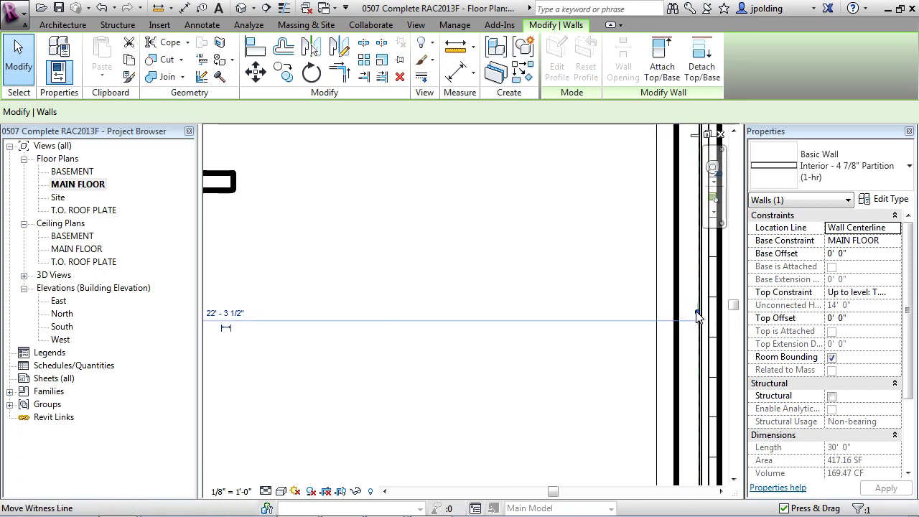
{"action": "left_click_drag", "start_coordinate": [698, 317], "coordinate": [700, 319]}
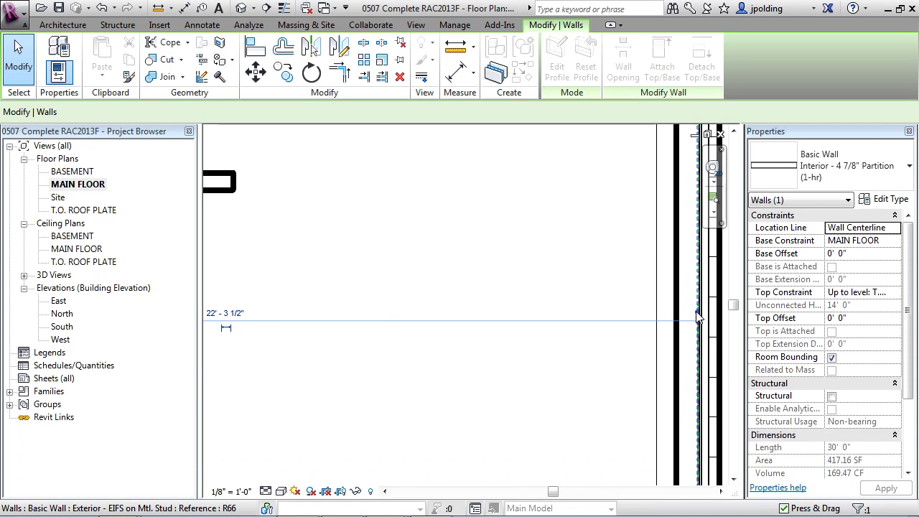
{"action": "left_click_drag", "start_coordinate": [688, 314], "coordinate": [680, 320]}
{"action": "left_click_drag", "start_coordinate": [679, 319], "coordinate": [673, 318]}
{"action": "scroll", "coordinate": [714, 317], "scroll_direction": "down", "scroll_amount": 4}
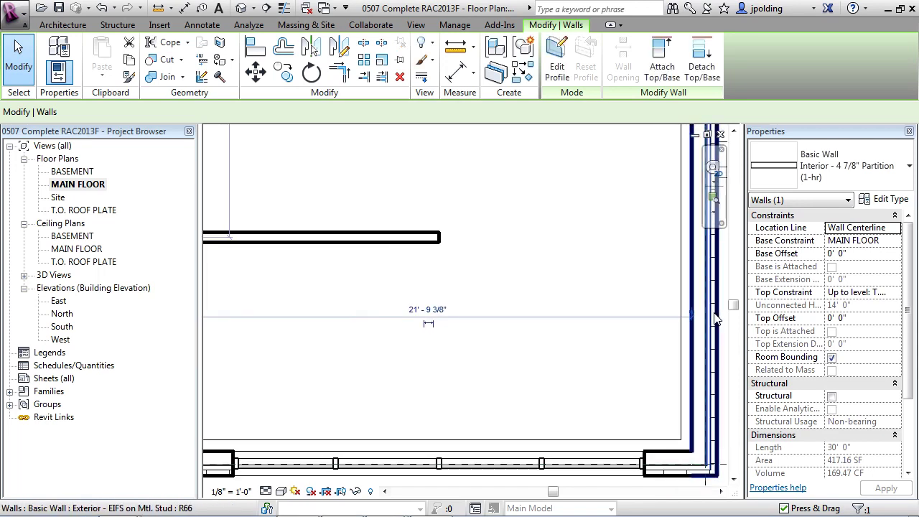
{"action": "scroll", "coordinate": [353, 306], "scroll_direction": "up", "scroll_amount": 3}
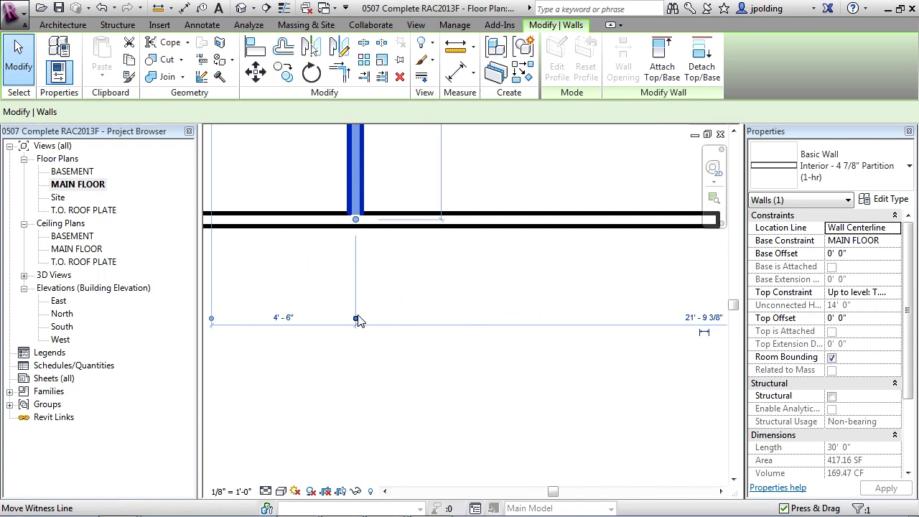
- Move the witness line at the long partition from its centerline to the face nearest the exterior EIFS side wall
{"action": "left_click", "coordinate": [354, 219]}
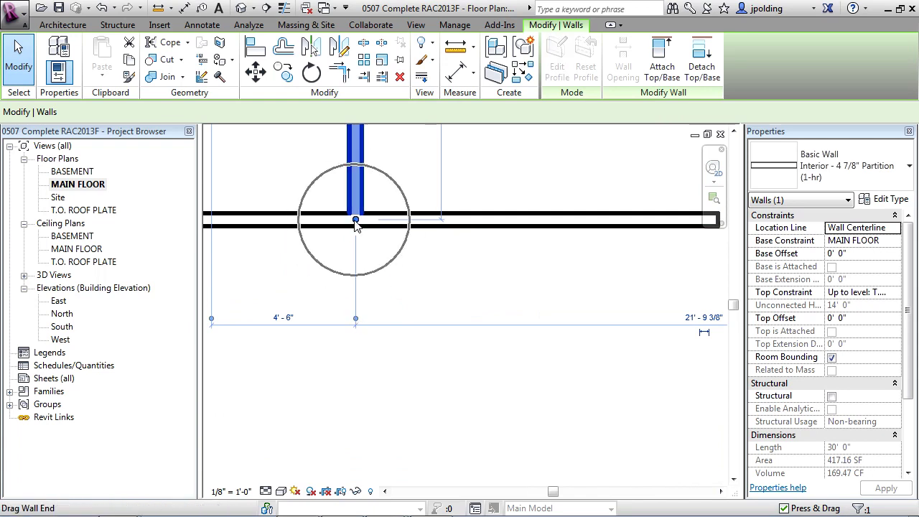
{"action": "left_click", "coordinate": [354, 319]}
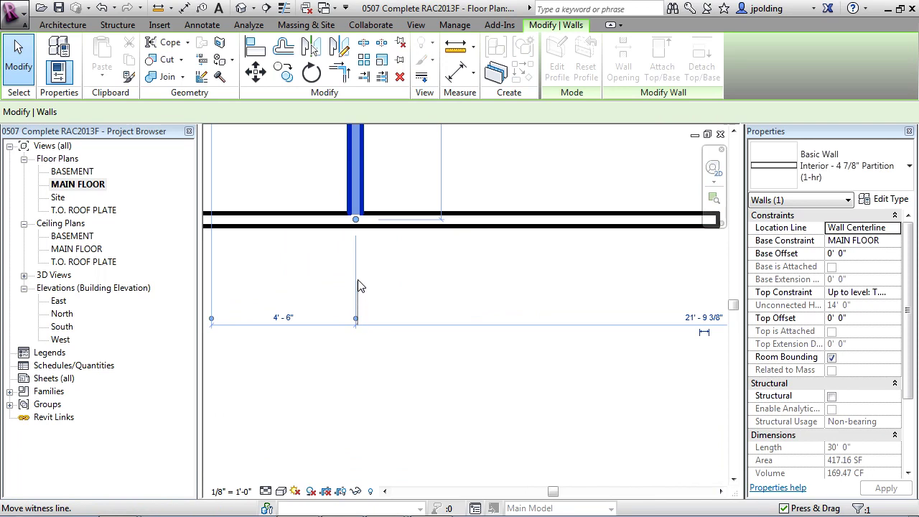
{"action": "left_click", "coordinate": [359, 204]}
{"action": "scroll", "coordinate": [316, 346], "scroll_direction": "down", "scroll_amount": 2}
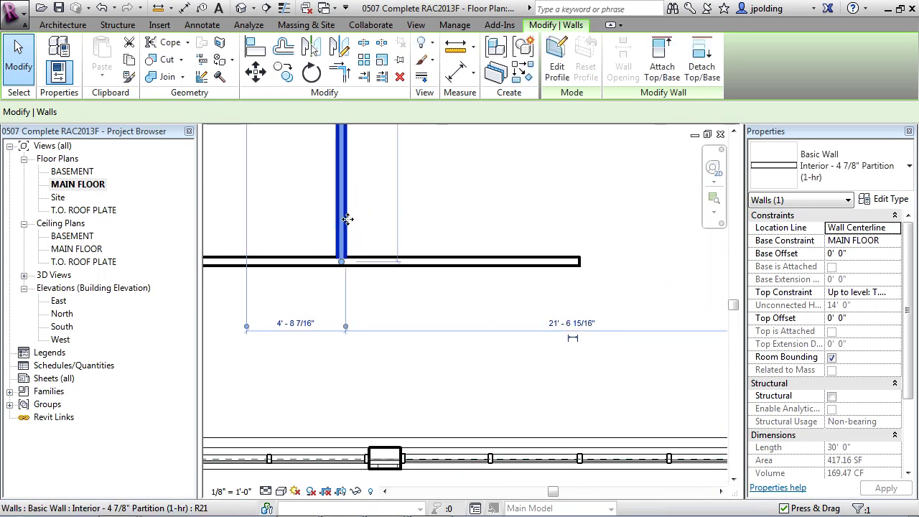
{"action": "scroll", "coordinate": [318, 294], "scroll_direction": "down", "scroll_amount": 1}
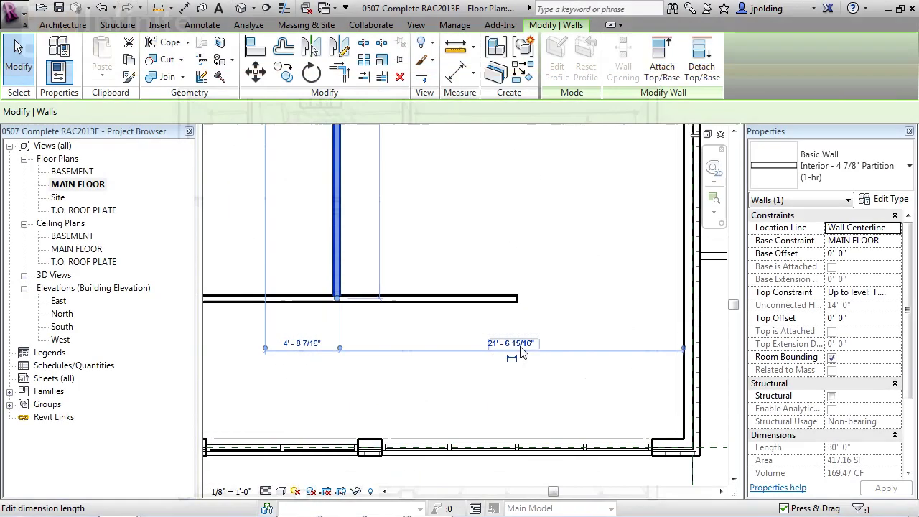
- Set the distance between the long partition's face and the exterior side wall's inner face to 23' - 2"
{"action": "left_click", "coordinate": [520, 346]}
{"action": "type", "text": "23"}
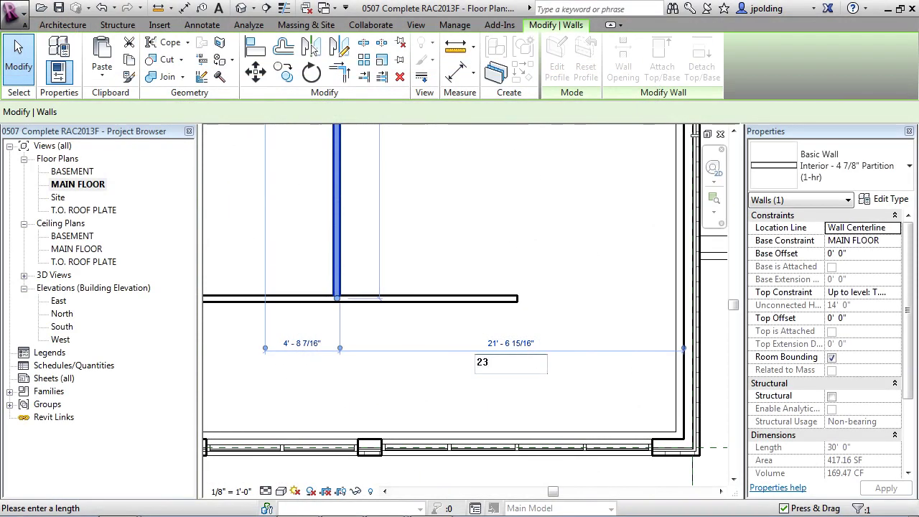
{"action": "type", "text": "' - "}
{"action": "type", "text": "2"}
{"action": "key", "text": "Return"}
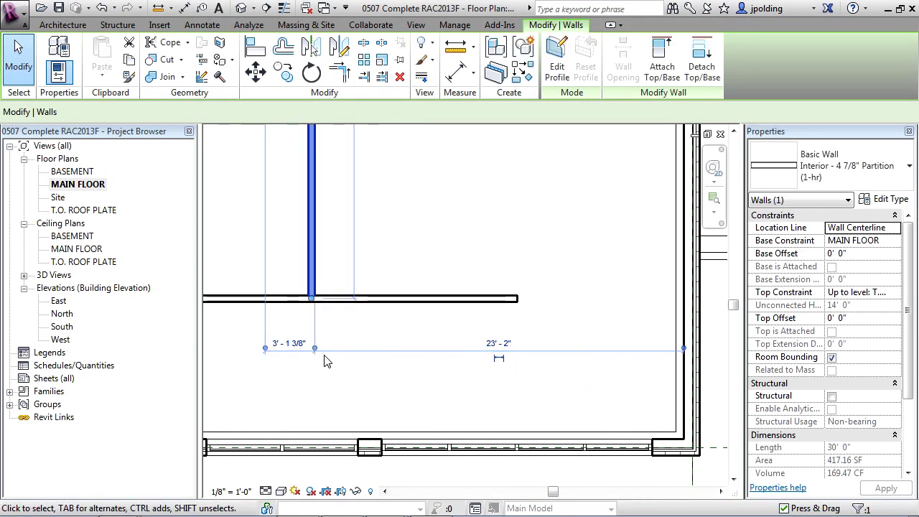
- Select the partition facing the storefronts and move its temporary dimension's far witness line from the cross partition to the back exterior wall
{"action": "scroll", "coordinate": [403, 384], "scroll_direction": "down", "scroll_amount": 3}
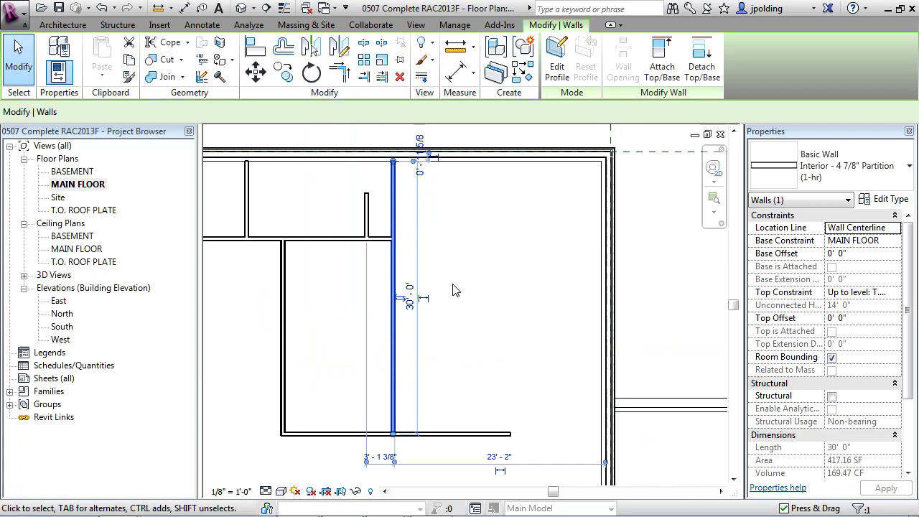
{"action": "left_click", "coordinate": [451, 436]}
{"action": "middle_click_drag", "start_coordinate": [554, 388], "coordinate": [624, 353]}
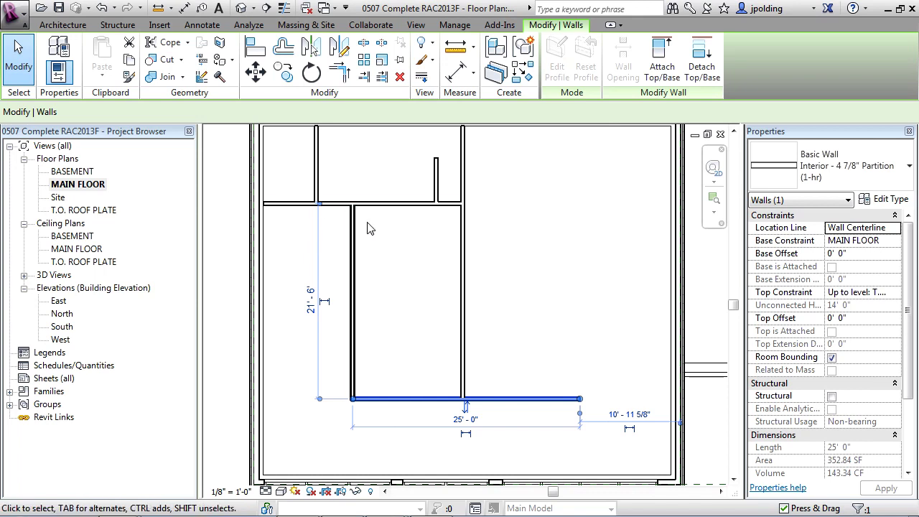
{"action": "middle_click_drag", "start_coordinate": [371, 242], "coordinate": [357, 303]}
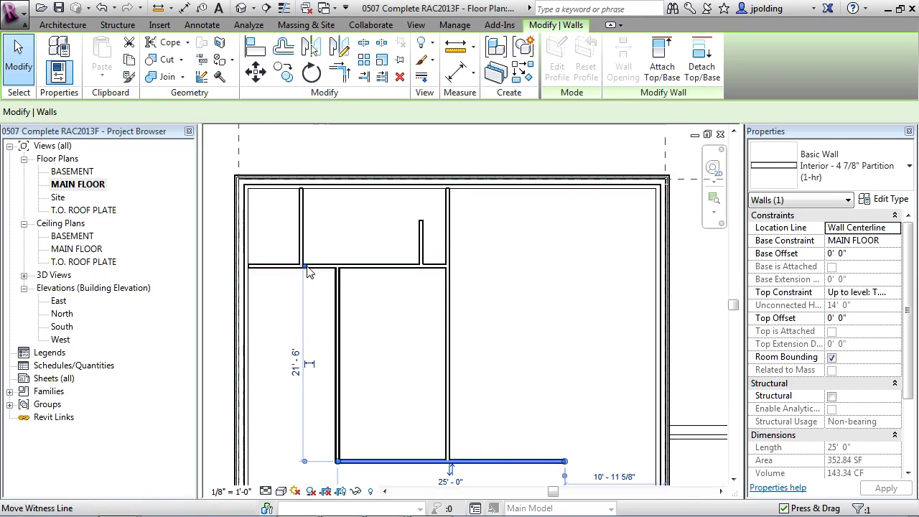
{"action": "scroll", "coordinate": [308, 270], "scroll_direction": "up", "scroll_amount": 2}
{"action": "left_click_drag", "start_coordinate": [330, 286], "coordinate": [446, 170]}
{"action": "scroll", "coordinate": [328, 249], "scroll_direction": "down", "scroll_amount": 2}
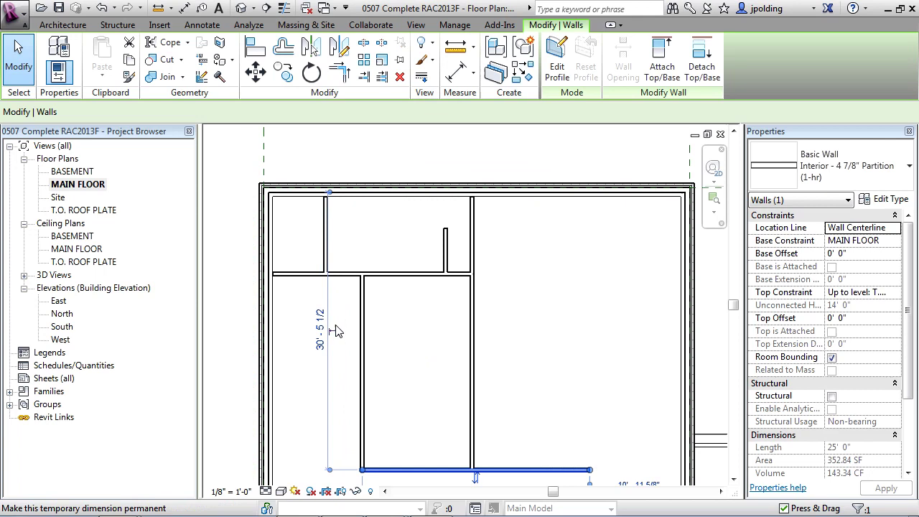
- Reselect the partition facing the storefronts and move its dimension's near witness line from the centerline to the face toward the back wall
{"action": "scroll", "coordinate": [354, 483], "scroll_direction": "up", "scroll_amount": 3}
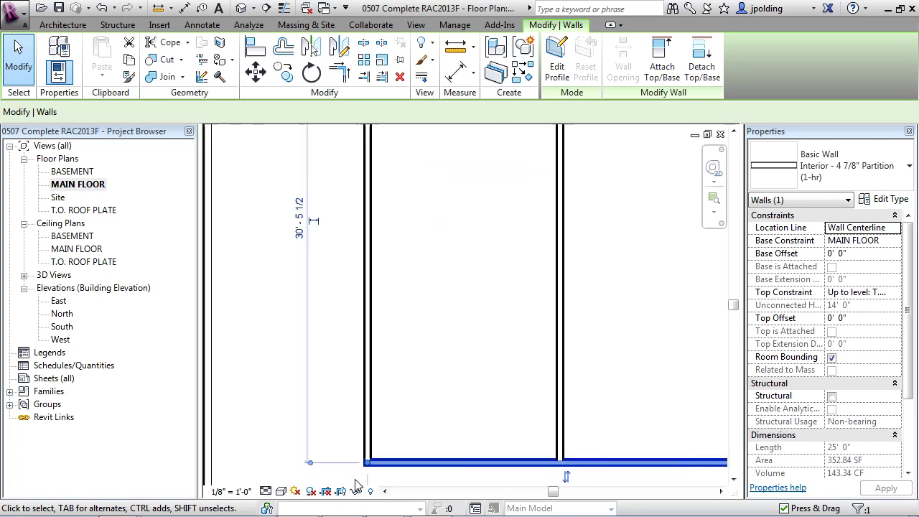
{"action": "left_click_drag", "start_coordinate": [370, 457], "coordinate": [436, 442]}
{"action": "key", "text": "Escape"}
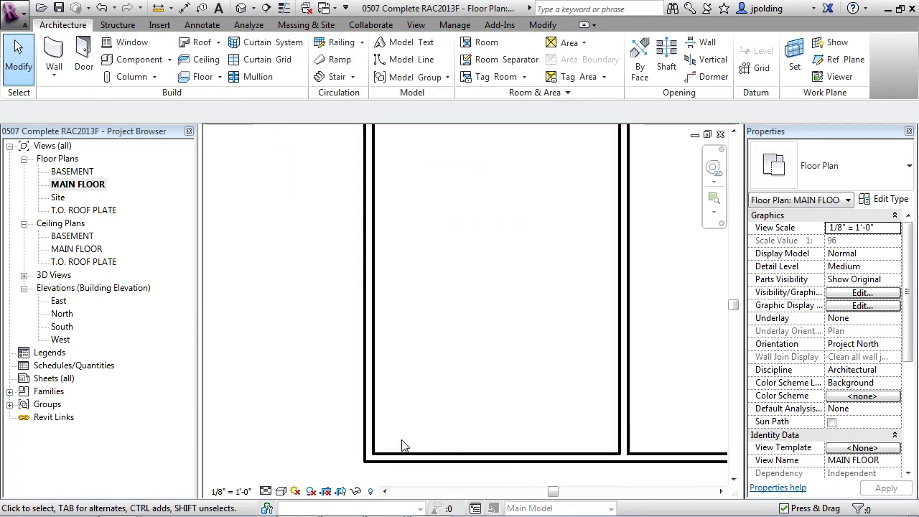
{"action": "scroll", "coordinate": [391, 438], "scroll_direction": "down", "scroll_amount": 2}
{"action": "left_click", "coordinate": [398, 451]}
{"action": "scroll", "coordinate": [394, 437], "scroll_direction": "down", "scroll_amount": 1}
{"action": "scroll", "coordinate": [394, 442], "scroll_direction": "down", "scroll_amount": 1}
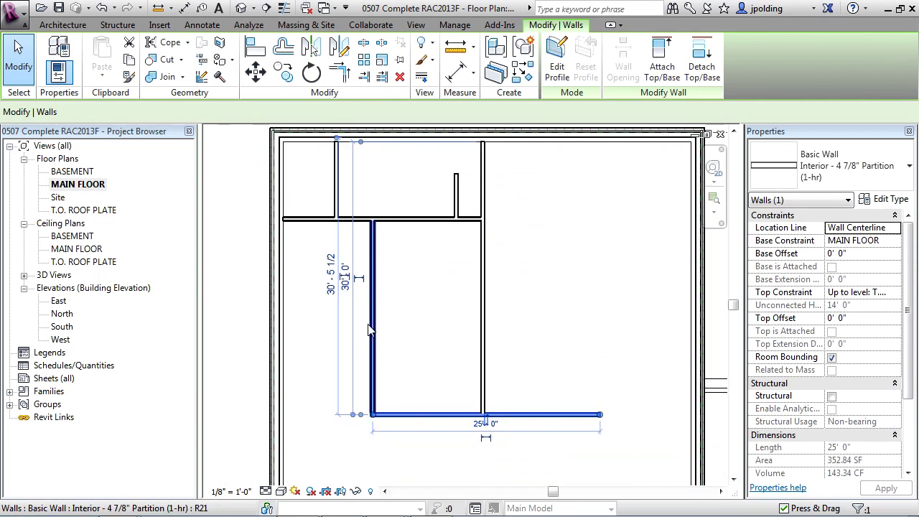
{"action": "scroll", "coordinate": [361, 424], "scroll_direction": "up", "scroll_amount": 1}
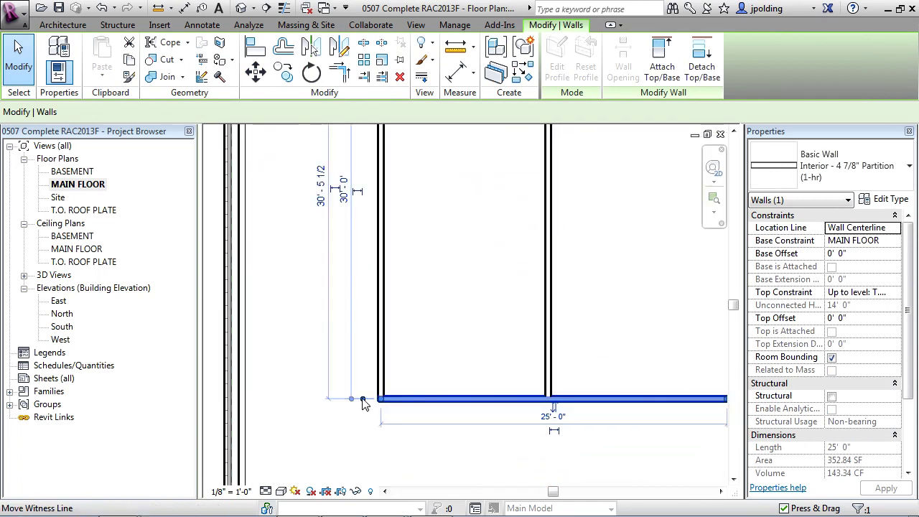
{"action": "left_click_drag", "start_coordinate": [363, 398], "coordinate": [410, 397]}
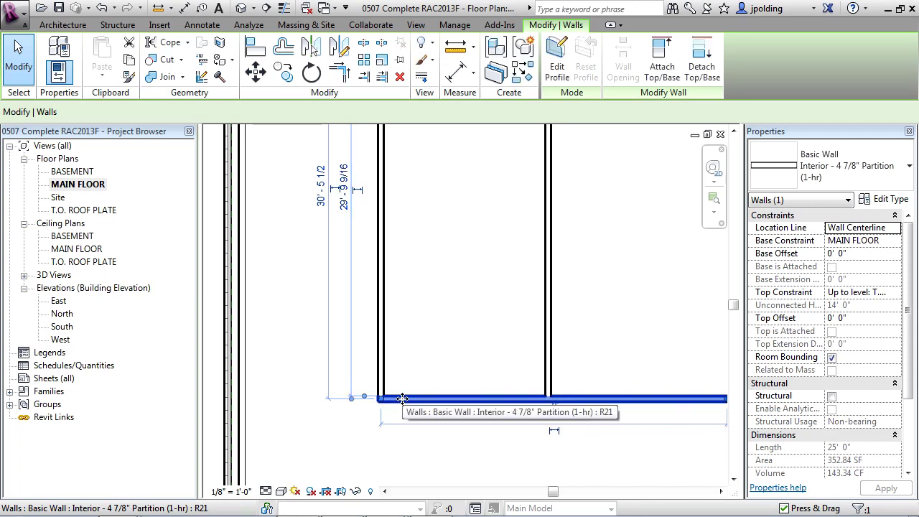
- Reposition the partition facing the storefronts by changing its face-to-face dimension to the back exterior wall
{"action": "scroll", "coordinate": [408, 384], "scroll_direction": "down", "scroll_amount": 3}
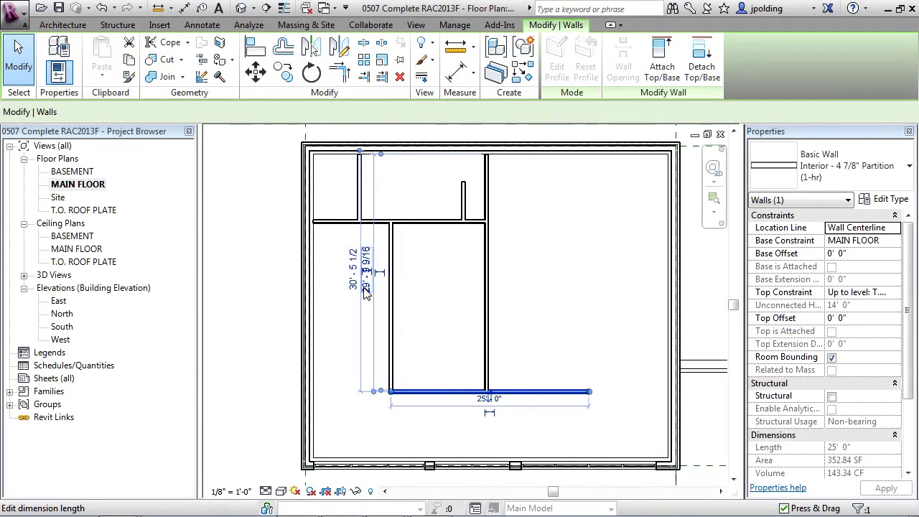
{"action": "left_click", "coordinate": [366, 287]}
{"action": "type", "text": "2"}
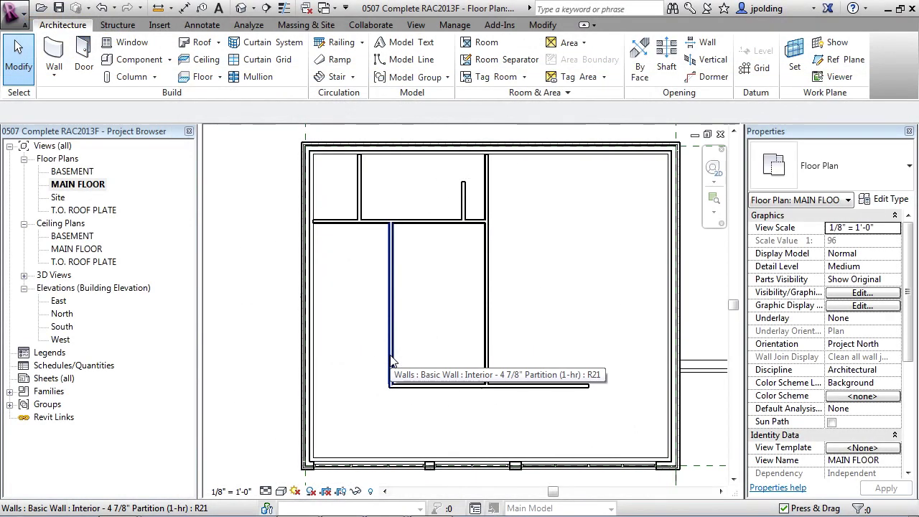
- Reference the shorter parallel partition's dimension to the facing wall faces and set its clear distance from the long partition to 9' - 10"
{"action": "left_click", "coordinate": [390, 340]}
{"action": "scroll", "coordinate": [439, 185], "scroll_direction": "up", "scroll_amount": 5}
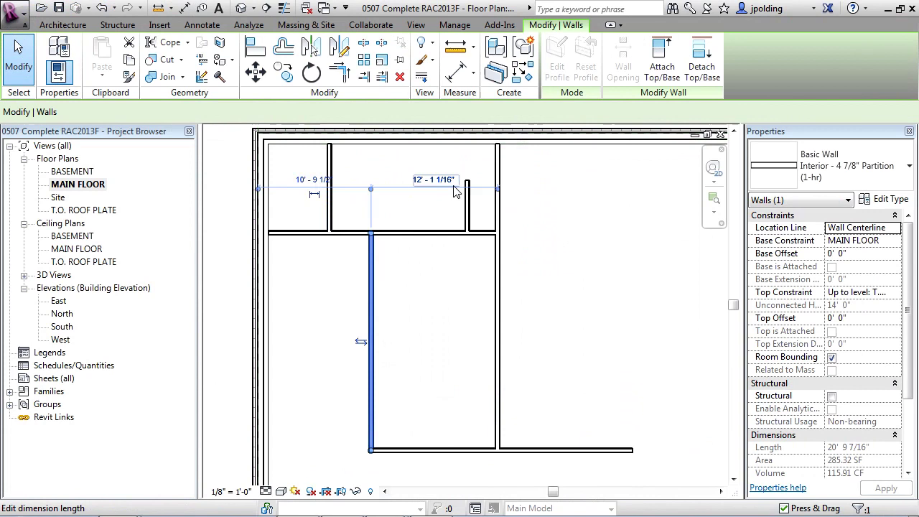
{"action": "left_click_drag", "start_coordinate": [271, 201], "coordinate": [277, 358]}
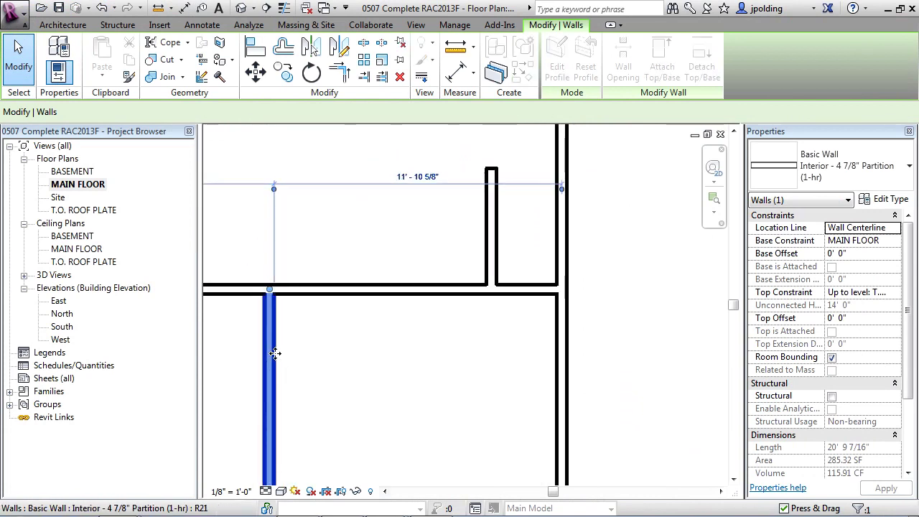
{"action": "left_click_drag", "start_coordinate": [559, 191], "coordinate": [559, 323]}
{"action": "left_click", "coordinate": [412, 175]}
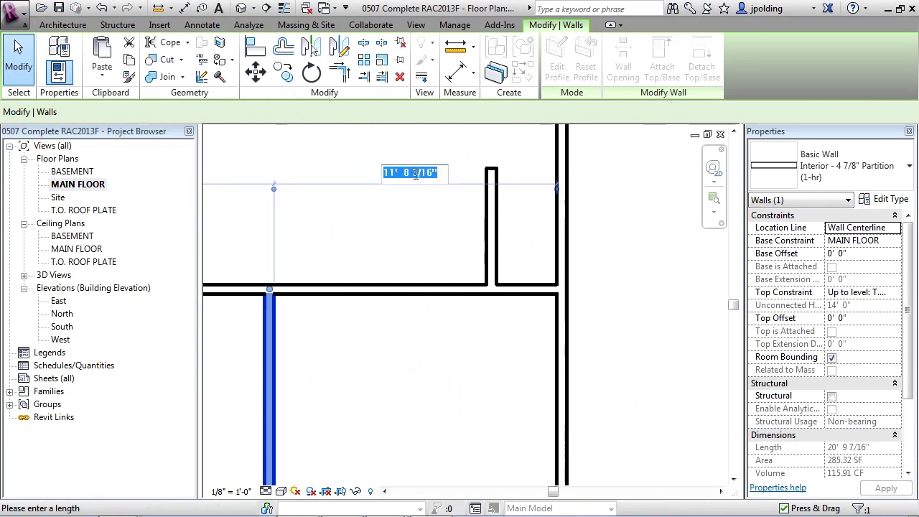
{"action": "type", "text": "9'10"}
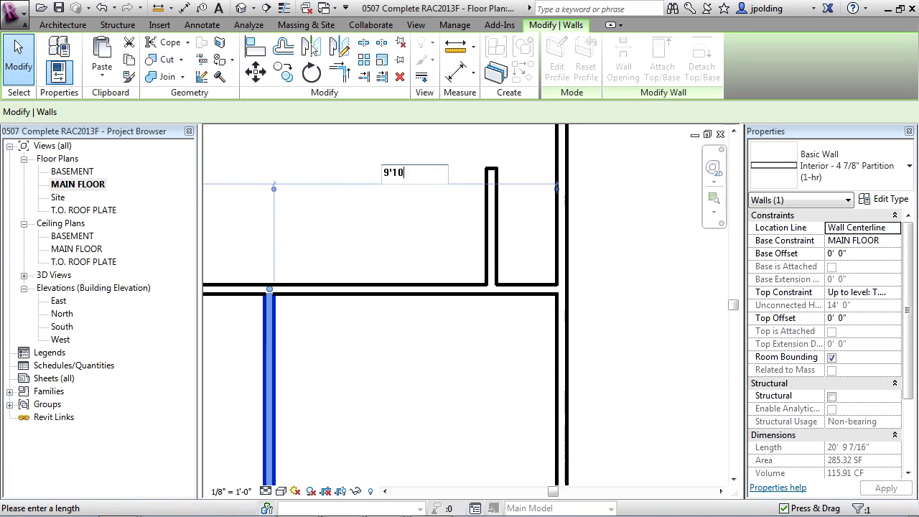
{"action": "key", "text": "Return"}
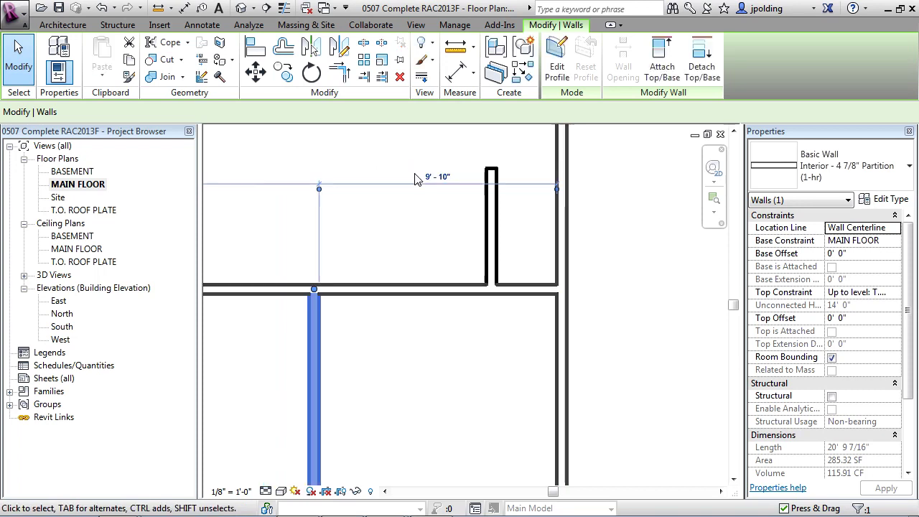
- Select the cross partition and move its dimension's far witness line to the inner face of the partition facing the storefronts
{"action": "scroll", "coordinate": [414, 179], "scroll_direction": "down", "scroll_amount": 3}
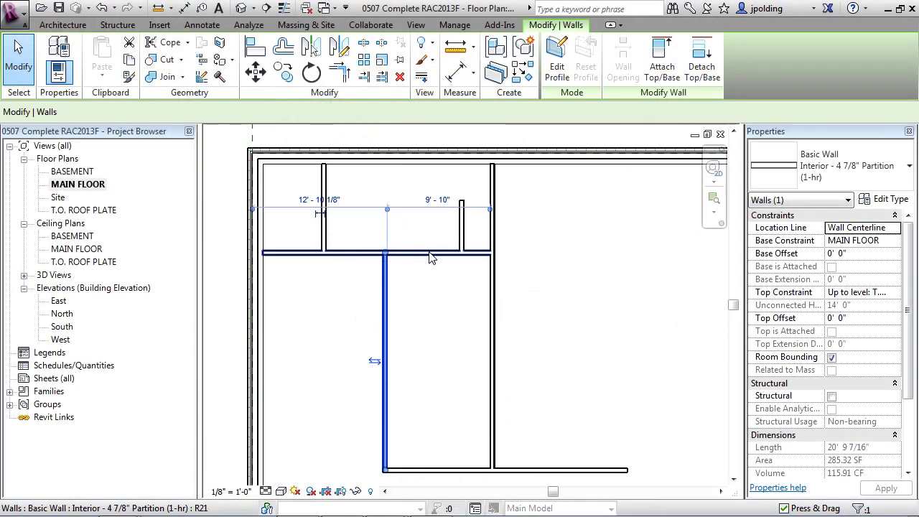
{"action": "scroll", "coordinate": [526, 481], "scroll_direction": "up", "scroll_amount": 4}
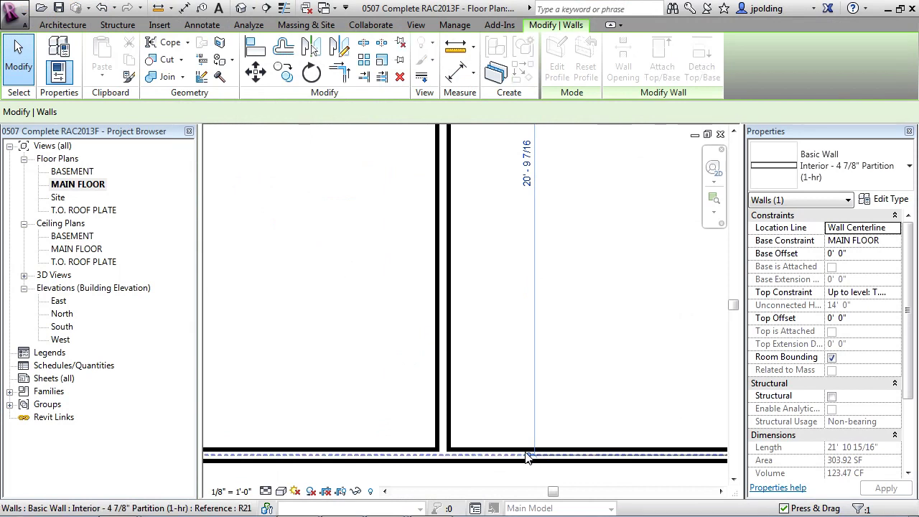
{"action": "left_click", "coordinate": [515, 453]}
{"action": "scroll", "coordinate": [529, 463], "scroll_direction": "up", "scroll_amount": 1}
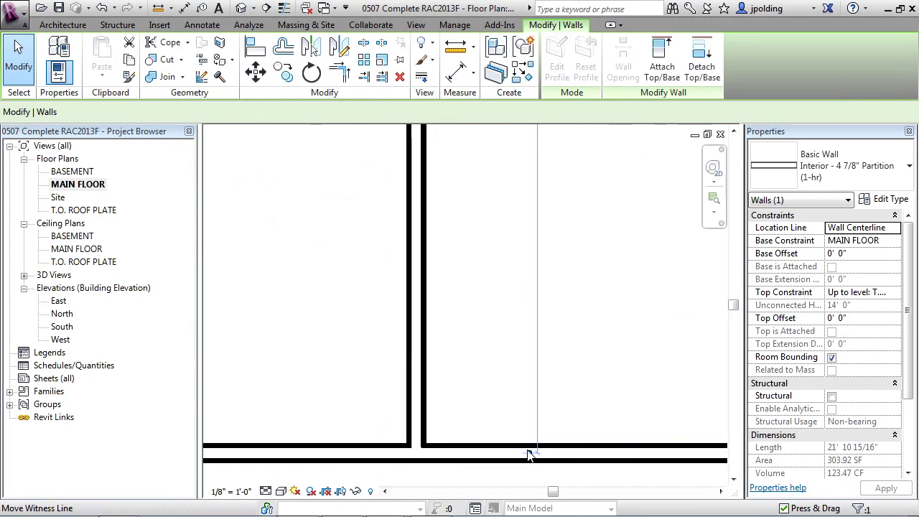
{"action": "left_click", "coordinate": [530, 446]}
{"action": "left_click", "coordinate": [531, 460]}
{"action": "left_click", "coordinate": [530, 453]}
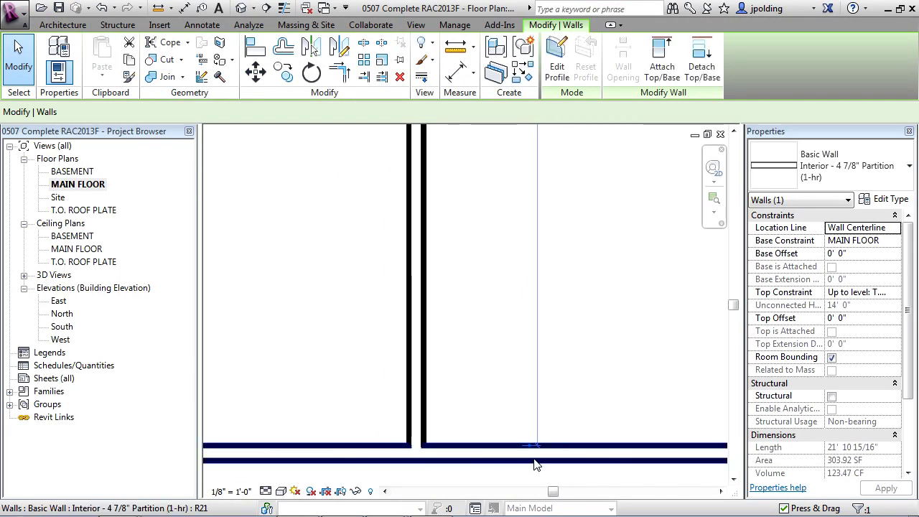
- Move the dimension's witness line at the cross partition from its centerline to the face toward the storefronts
{"action": "scroll", "coordinate": [530, 450], "scroll_direction": "down", "scroll_amount": 3}
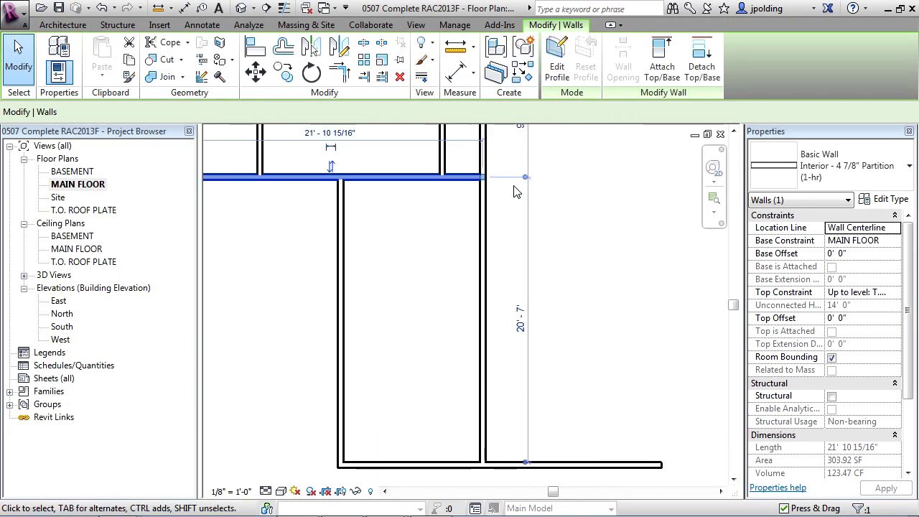
{"action": "middle_click_drag", "start_coordinate": [529, 214], "coordinate": [533, 270]}
{"action": "scroll", "coordinate": [509, 245], "scroll_direction": "up", "scroll_amount": 3}
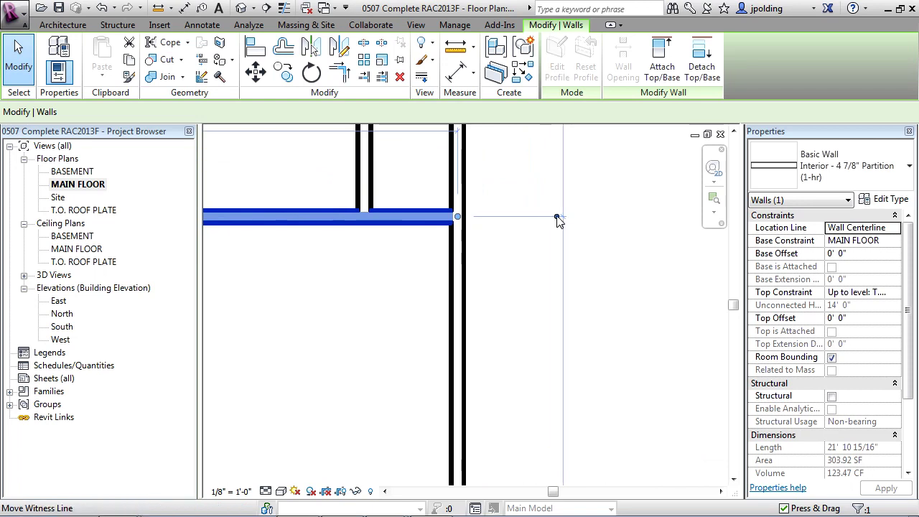
{"action": "scroll", "coordinate": [530, 194], "scroll_direction": "down", "scroll_amount": 2}
{"action": "scroll", "coordinate": [529, 194], "scroll_direction": "down", "scroll_amount": 1}
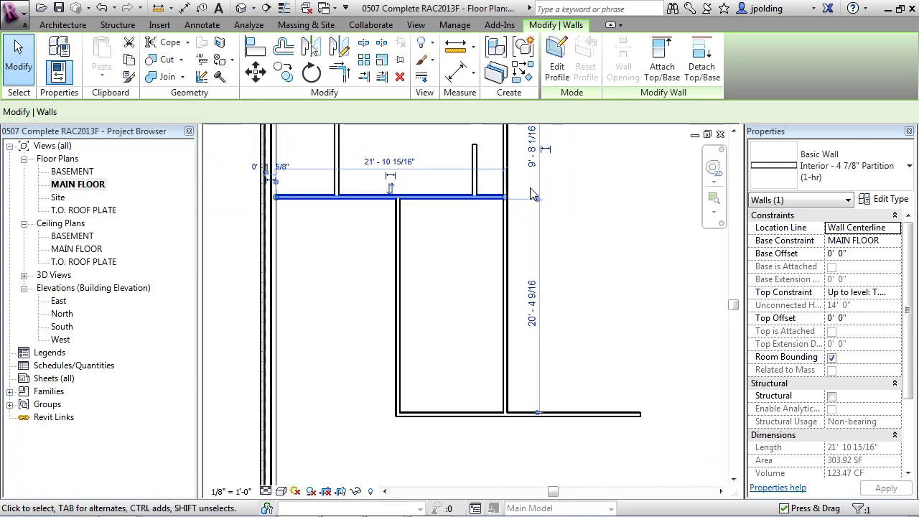
- Set the clear distance between the cross partition and the partition facing the storefronts to 18'10, and deselect the wall
{"action": "left_click", "coordinate": [533, 308]}
{"action": "type", "text": "18'10"}
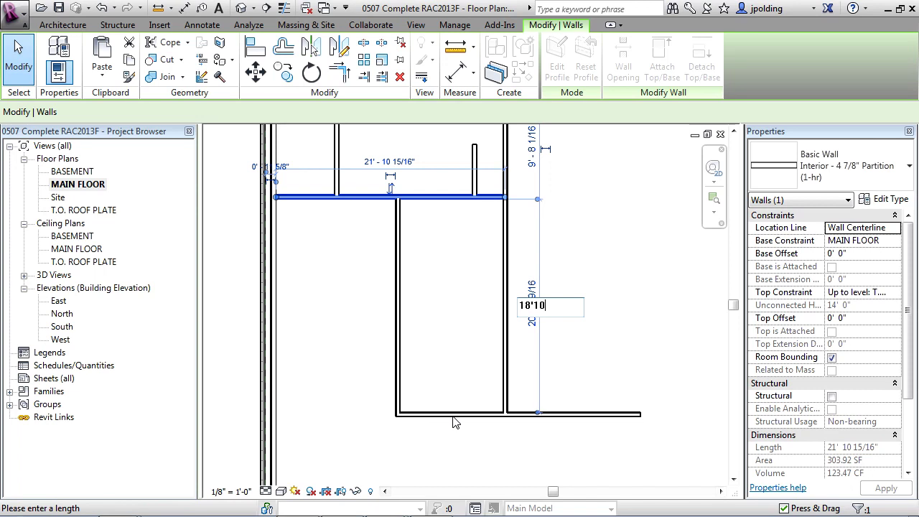
{"action": "middle_click_drag", "start_coordinate": [501, 259], "coordinate": [461, 309]}
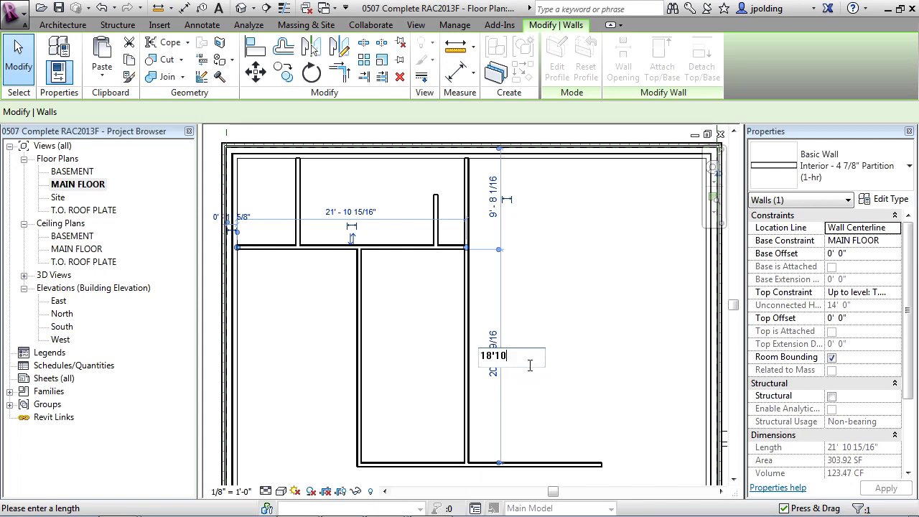
{"action": "key", "text": "Return"}
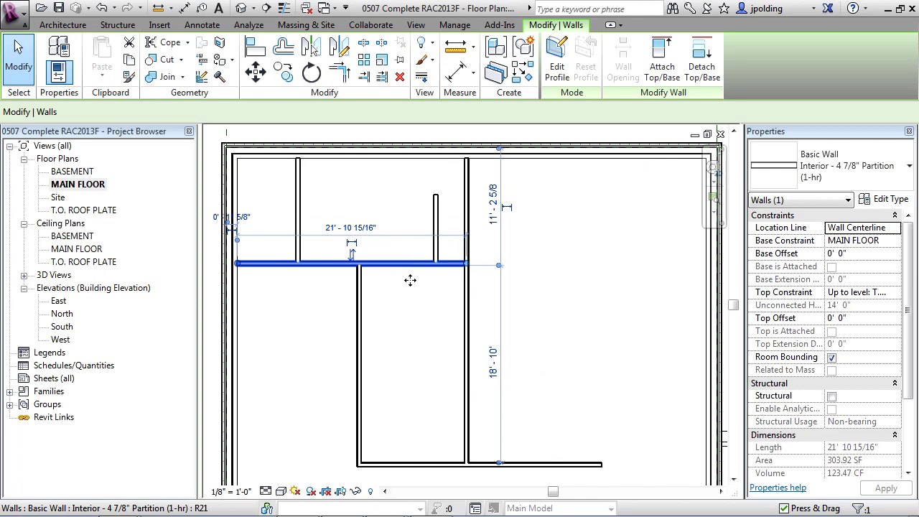
{"action": "left_click", "coordinate": [410, 334]}
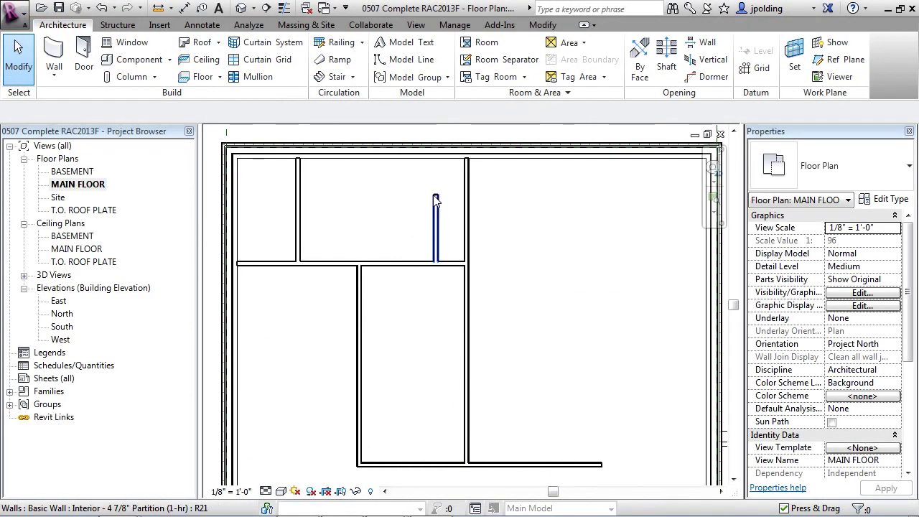
- Select the long partition, move its short dimension's far witness line to the opposite exterior side wall, and cycle the witness line at the partition
{"action": "left_click", "coordinate": [467, 196]}
{"action": "scroll", "coordinate": [468, 197], "scroll_direction": "down", "scroll_amount": 2}
{"action": "scroll", "coordinate": [444, 439], "scroll_direction": "up", "scroll_amount": 1}
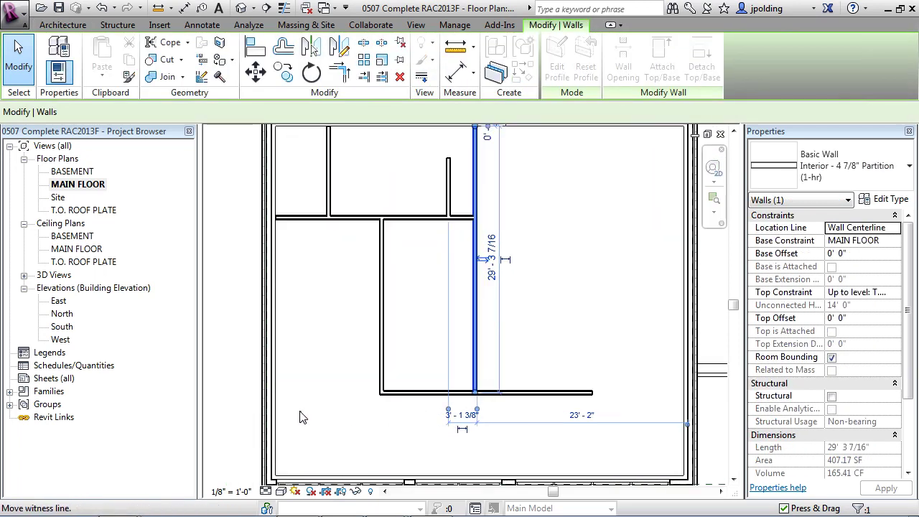
{"action": "left_click_drag", "start_coordinate": [271, 410], "coordinate": [274, 412]}
{"action": "scroll", "coordinate": [481, 416], "scroll_direction": "up", "scroll_amount": 1}
{"action": "left_click", "coordinate": [469, 409]}
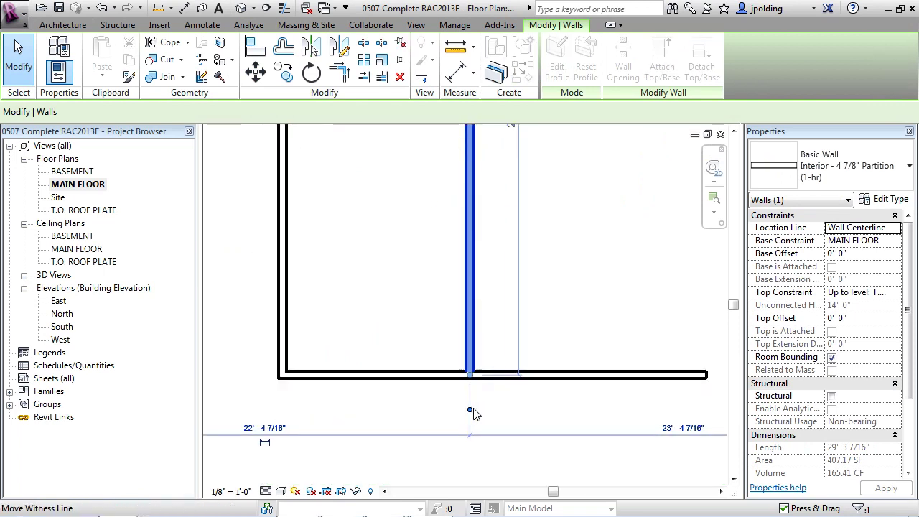
{"action": "left_click", "coordinate": [468, 409]}
- Extend the cross partition's free end to the exterior side wall and the two perpendicular partitions' ends to the back exterior wall
{"action": "scroll", "coordinate": [536, 409], "scroll_direction": "down", "scroll_amount": 2}
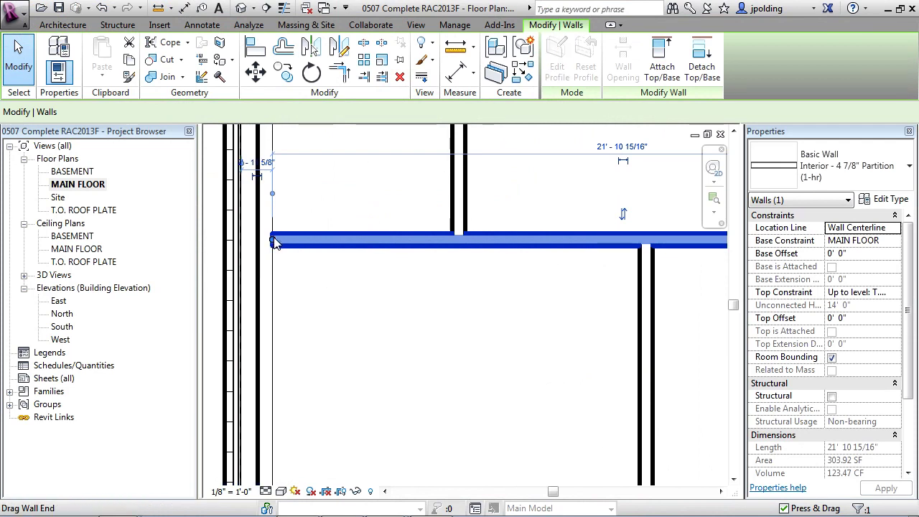
{"action": "left_click_drag", "start_coordinate": [273, 242], "coordinate": [257, 239]}
{"action": "scroll", "coordinate": [375, 405], "scroll_direction": "down", "scroll_amount": 2}
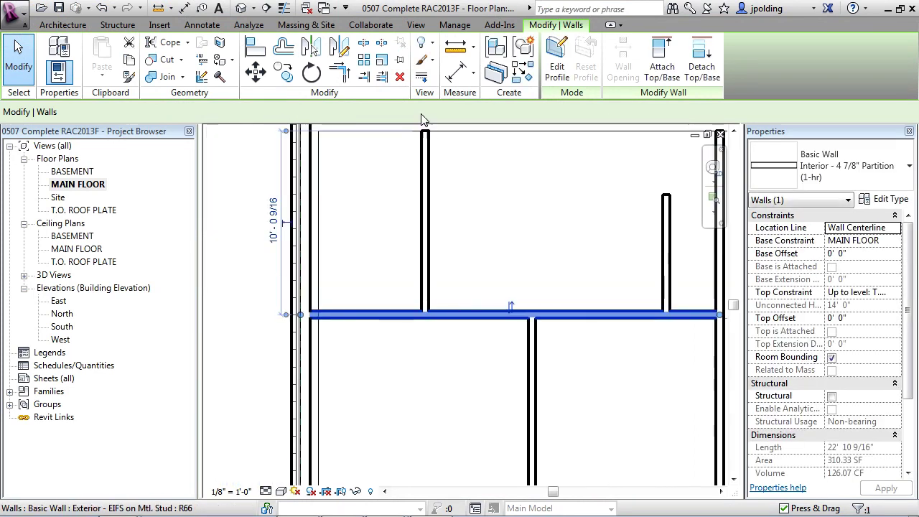
{"action": "left_click", "coordinate": [424, 148]}
{"action": "middle_click_drag", "start_coordinate": [418, 151], "coordinate": [358, 255]}
{"action": "left_click_drag", "start_coordinate": [365, 235], "coordinate": [366, 215]}
{"action": "left_click", "coordinate": [663, 263]}
{"action": "left_click_drag", "start_coordinate": [659, 236], "coordinate": [659, 216]}
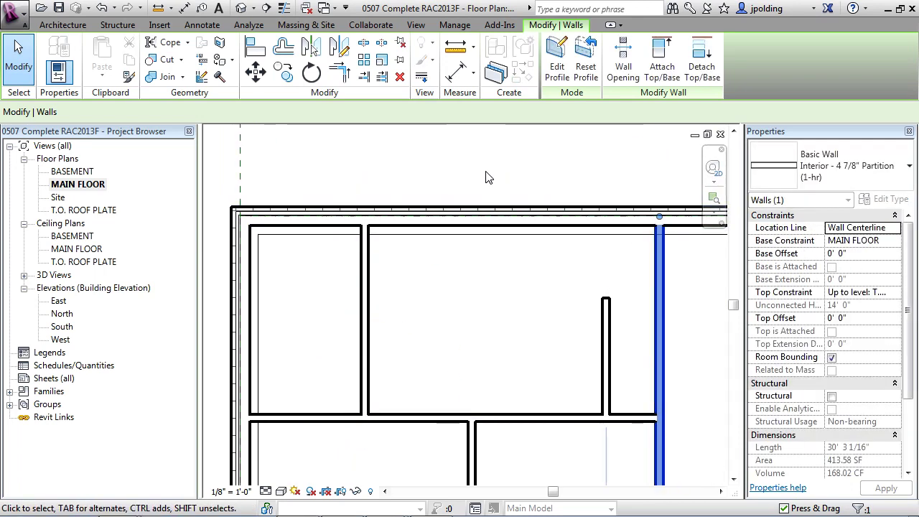